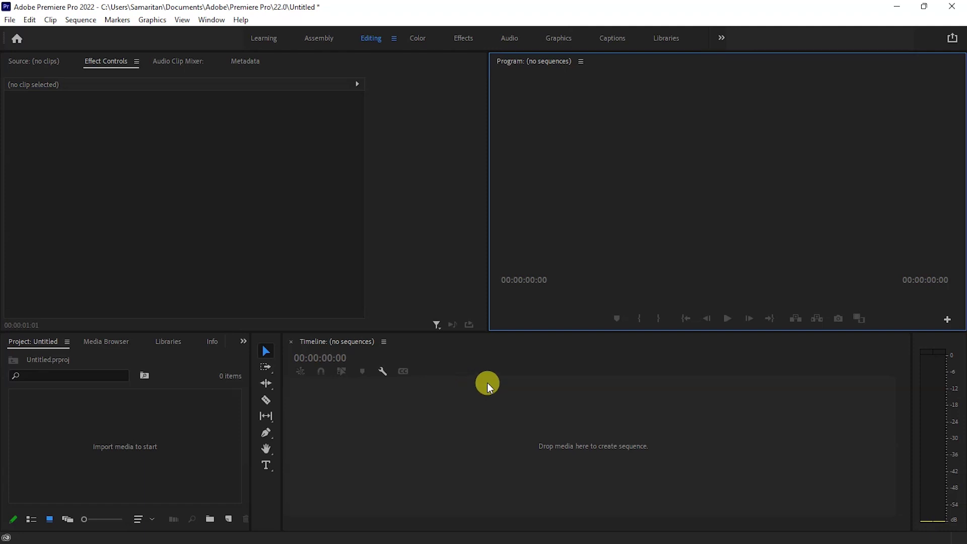
# Step: Create a new white Color Matte with the default video settings and name
pyautogui.rightClick(195, 434)
pyautogui.moveTo(267, 261)
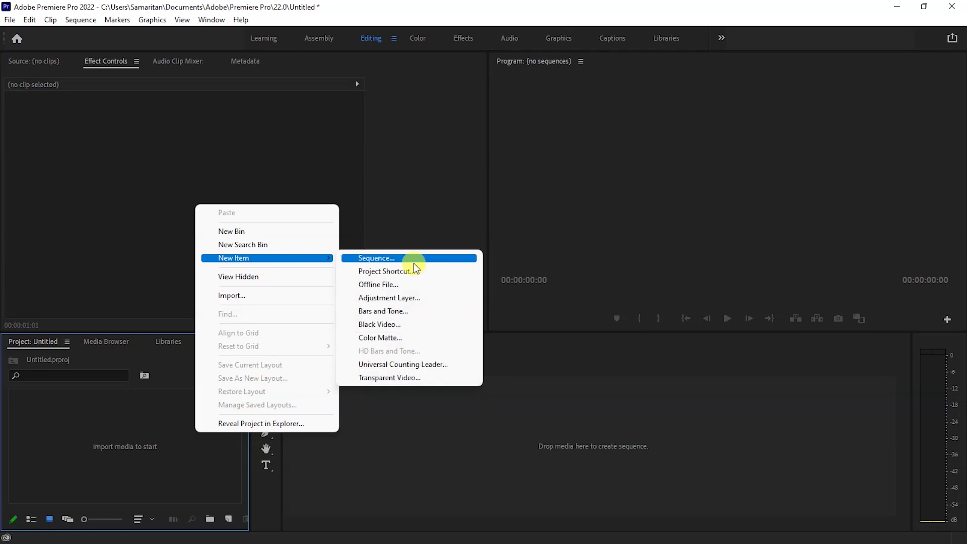
pyautogui.click(392, 337)
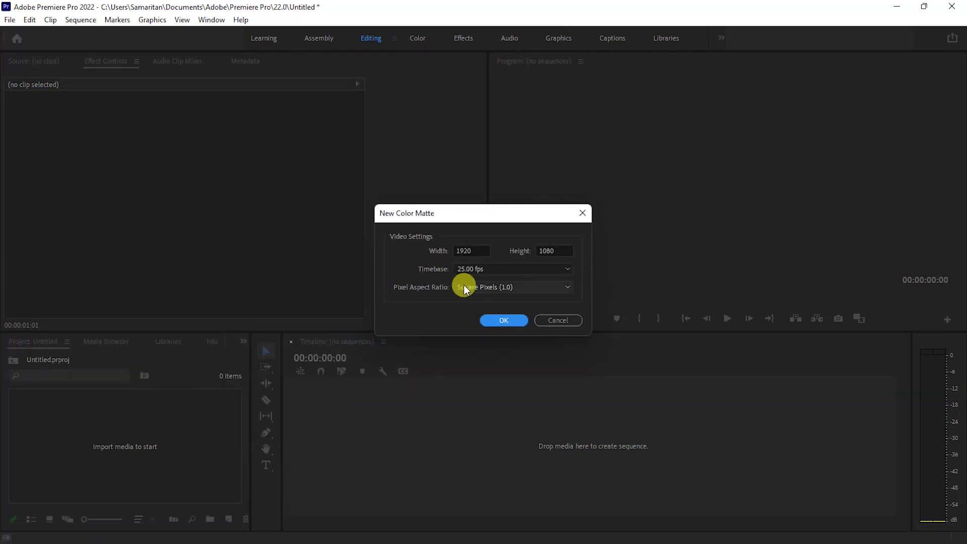
pyautogui.click(504, 320)
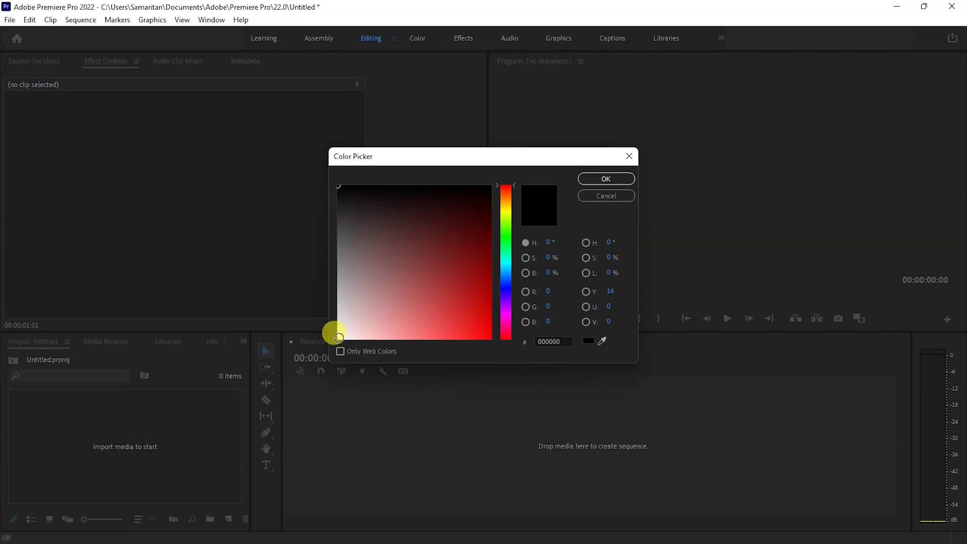
pyautogui.click(339, 337)
pyautogui.click(597, 180)
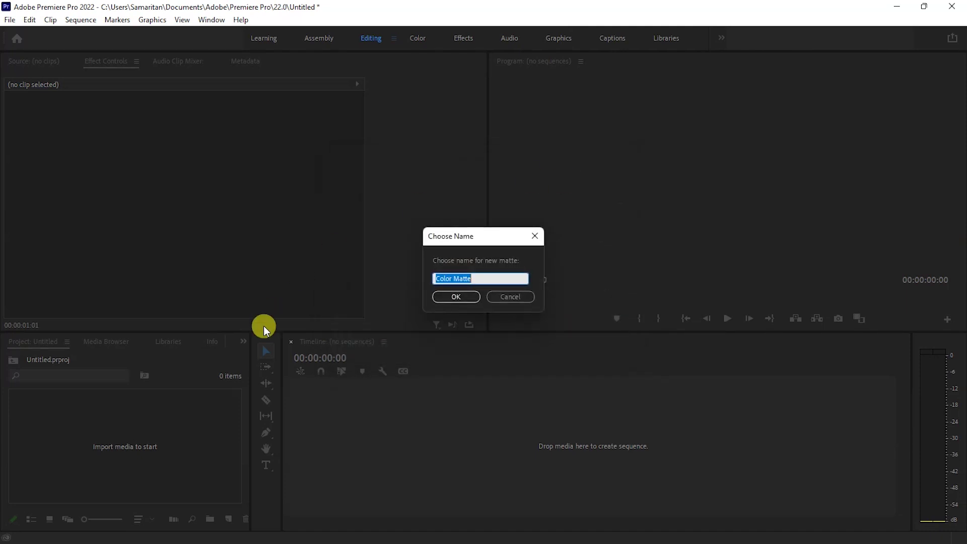
pyautogui.click(464, 298)
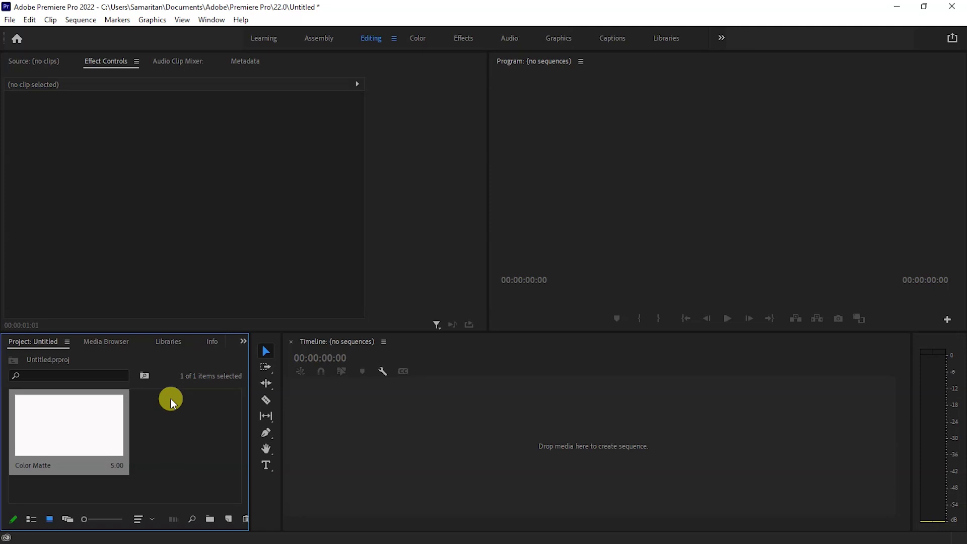
# Step: Drag the Color Matte onto the Timeline to build a Color Matte sequence on V1
pyautogui.click(171, 425)
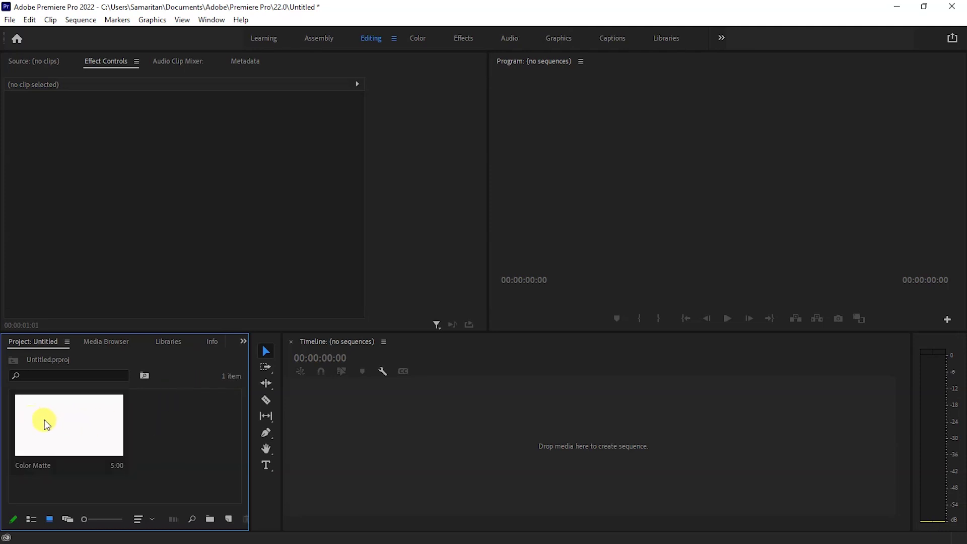
pyautogui.click(118, 420)
pyautogui.moveTo(118, 420); pyautogui.dragTo(410, 440)
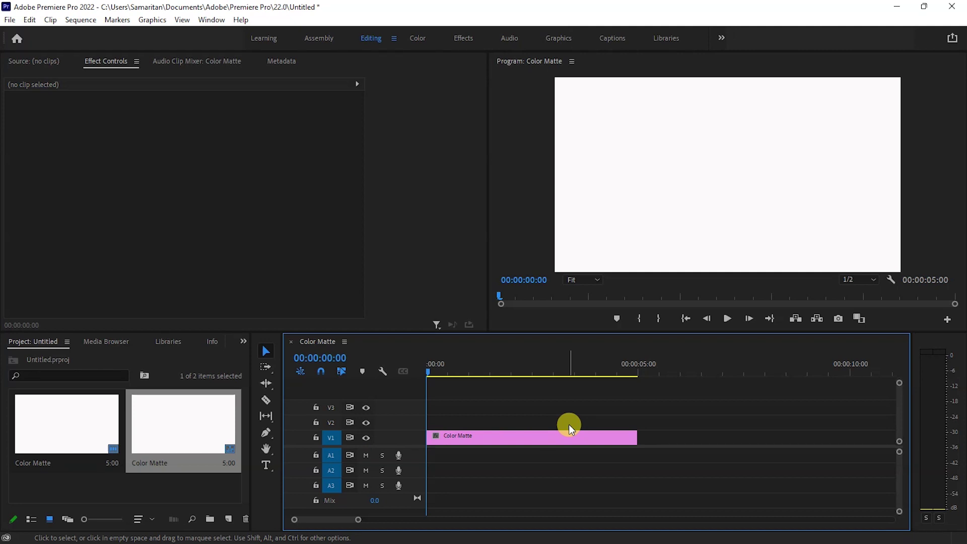
# Step: Add 4 video tracks to the sequence and enlarge the video track area
pyautogui.rightClick(394, 407)
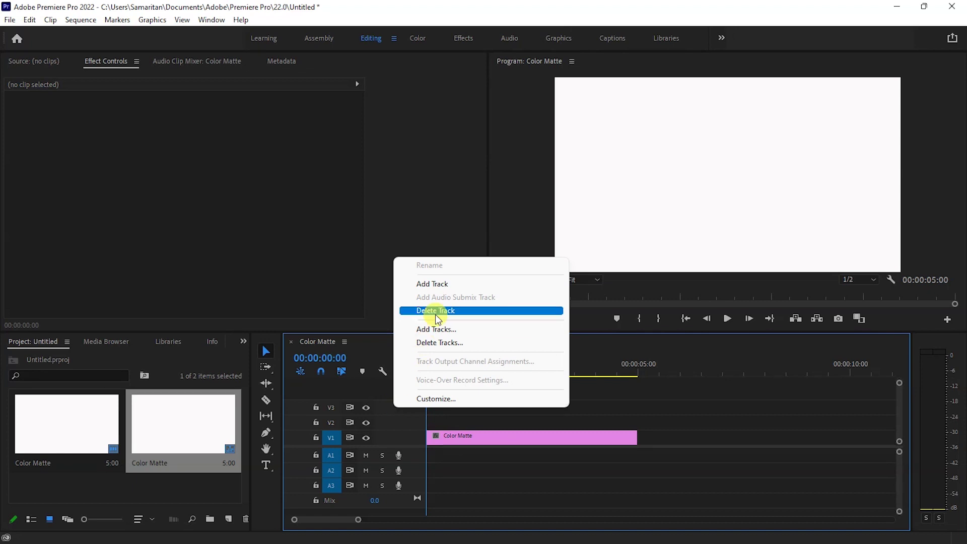
pyautogui.click(435, 328)
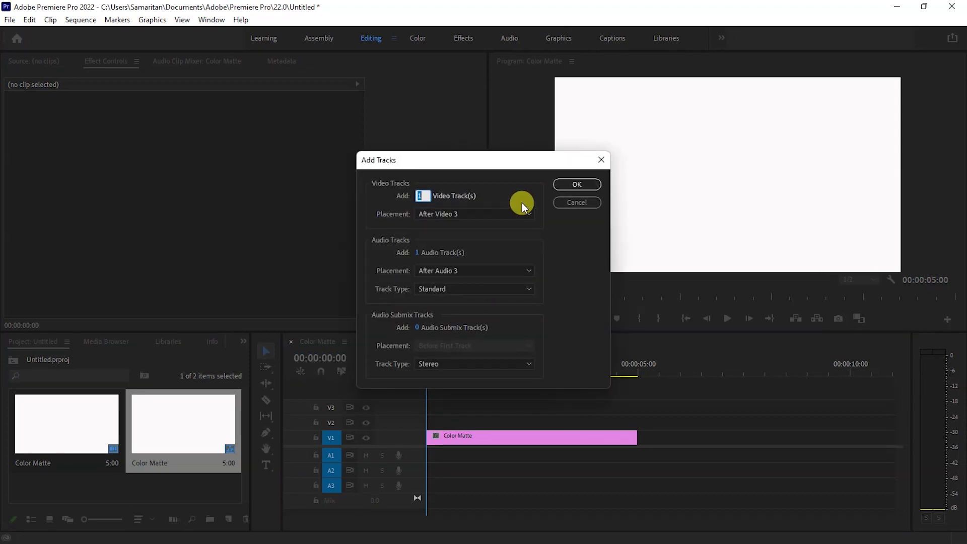
pyautogui.write('4')
pyautogui.click(578, 185)
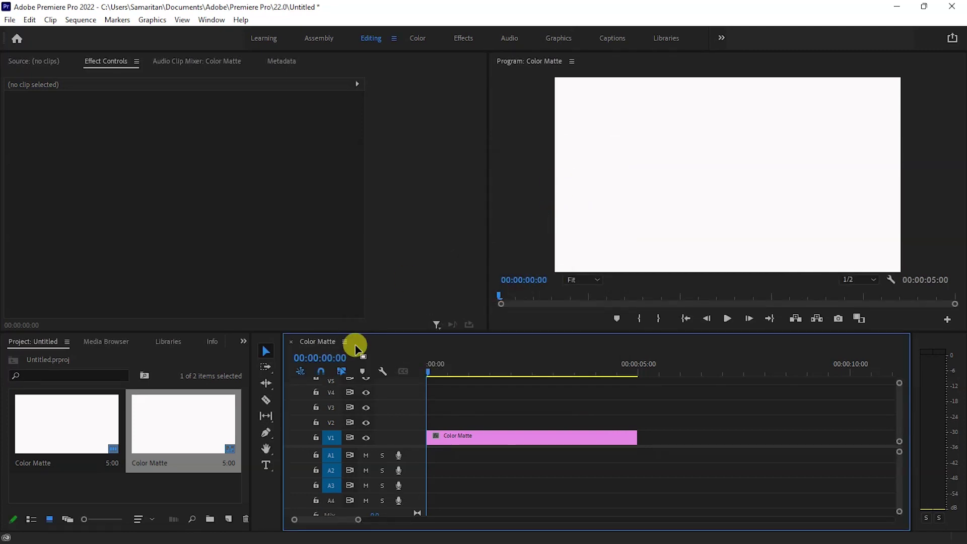
pyautogui.moveTo(357, 446); pyautogui.dragTo(357, 465)
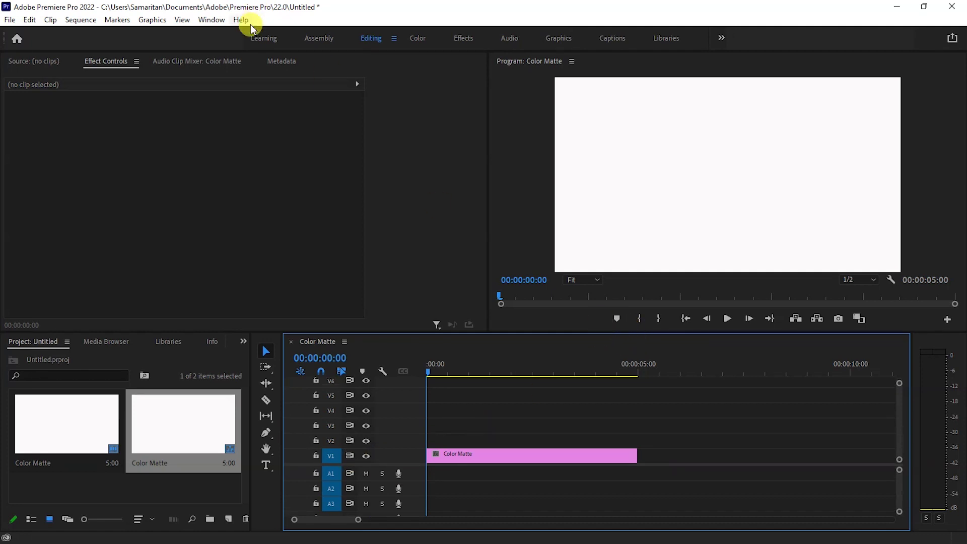
# Step: Add a yellow ellipse graphic layer on V2 and drag its handles into a circle
pyautogui.click(150, 20)
pyautogui.moveTo(161, 51)
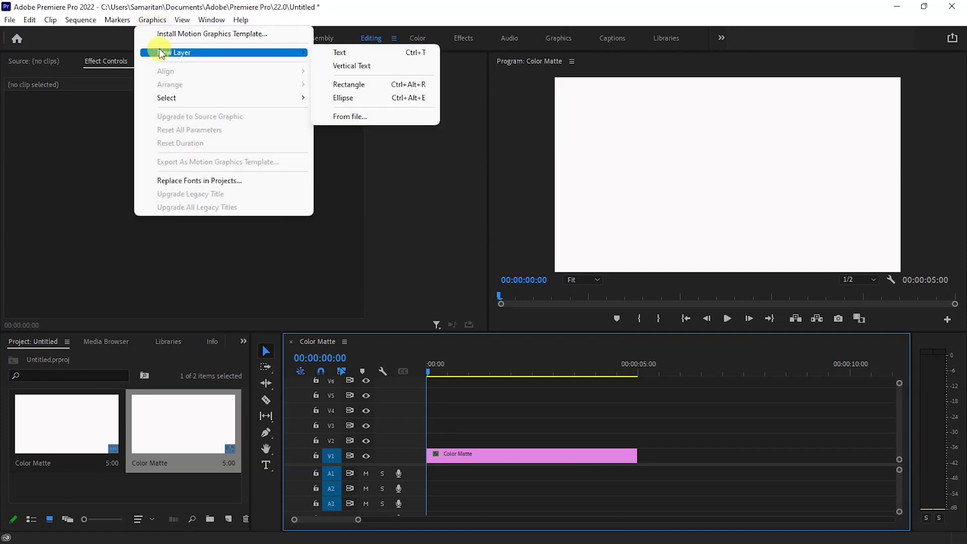
pyautogui.click(344, 99)
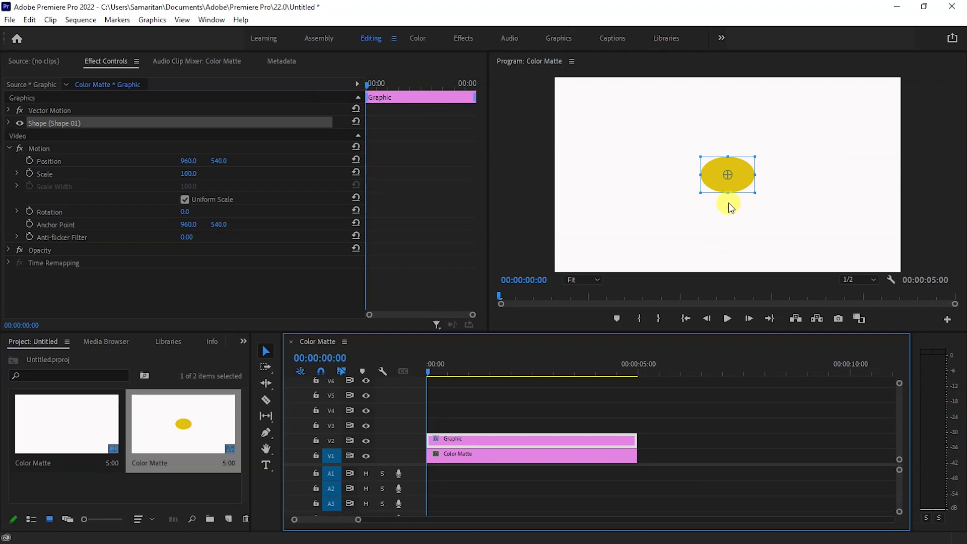
pyautogui.moveTo(727, 195); pyautogui.dragTo(728, 209)
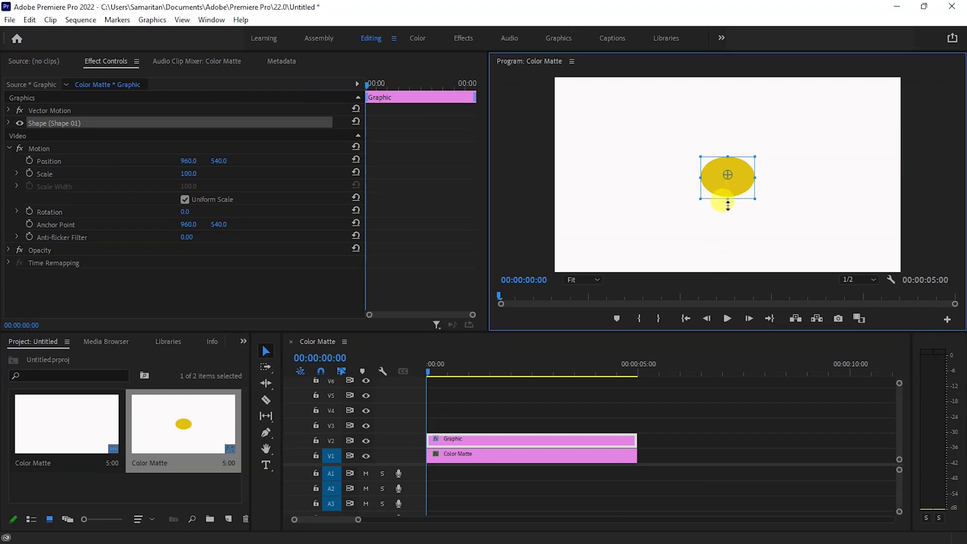
pyautogui.moveTo(697, 182)
pyautogui.mouseDown()
pyautogui.moveTo(729, 169)
pyautogui.moveTo(728, 178)
pyautogui.mouseUp()
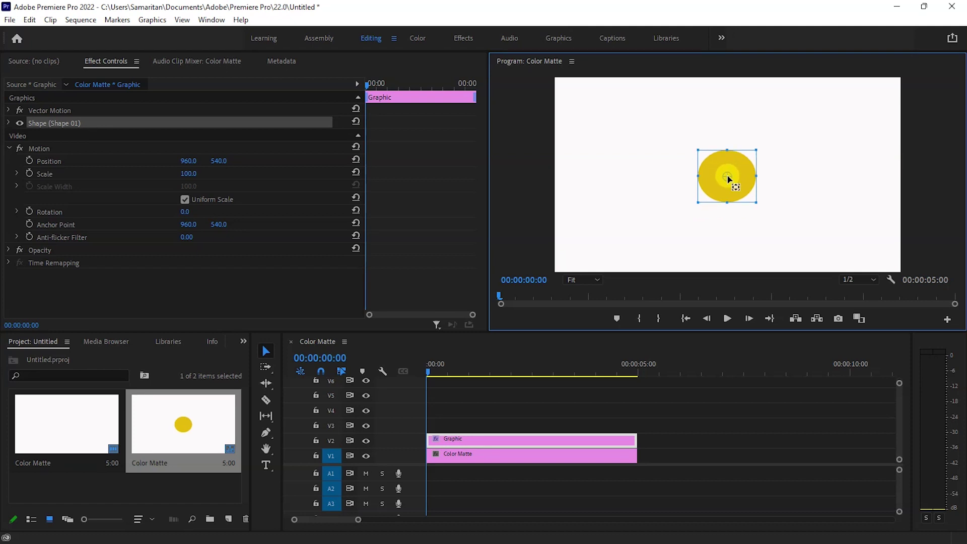
pyautogui.click(772, 233)
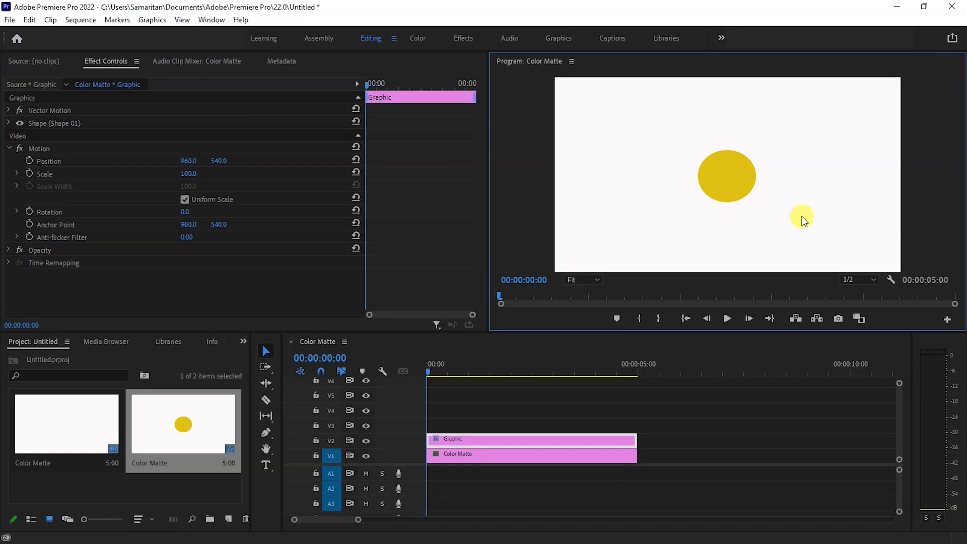
pyautogui.click(727, 172)
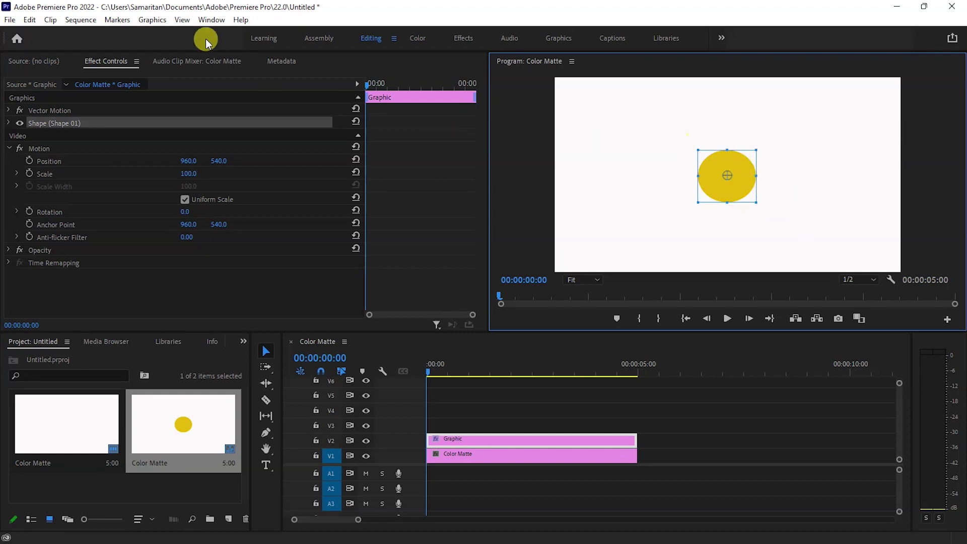
# Step: Align the yellow circle to horizontal and vertical centre, then fit the sequence in the timeline
pyautogui.click(152, 19)
pyautogui.moveTo(168, 71)
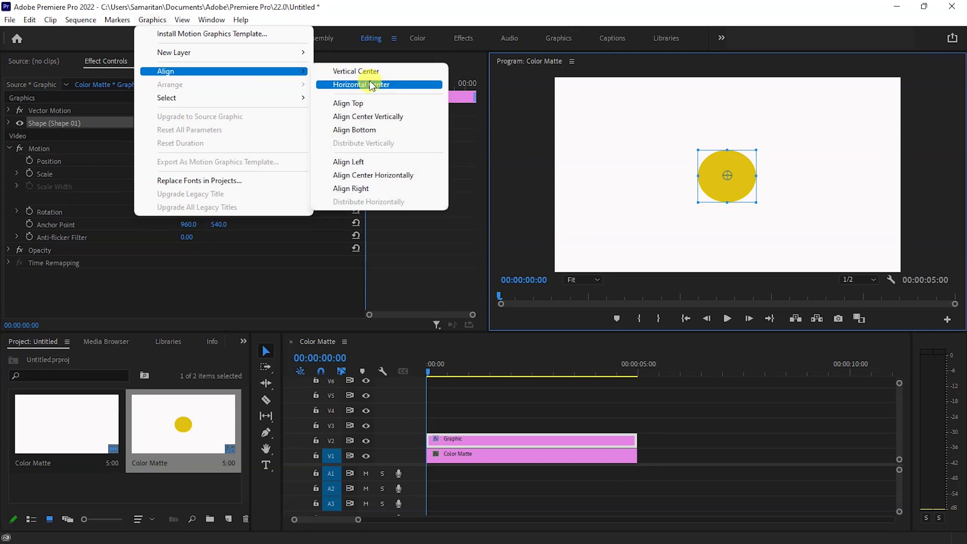
pyautogui.click(369, 83)
pyautogui.click(153, 21)
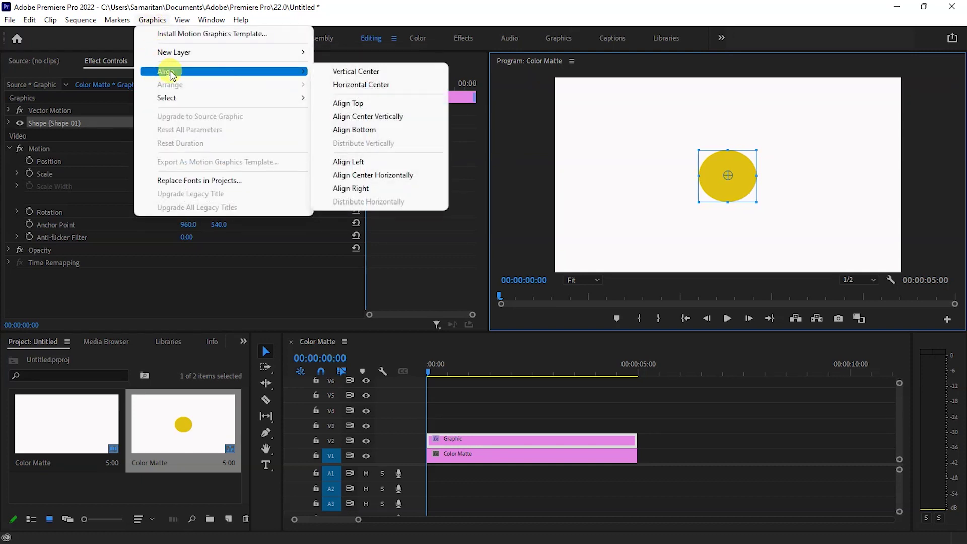
pyautogui.click(328, 71)
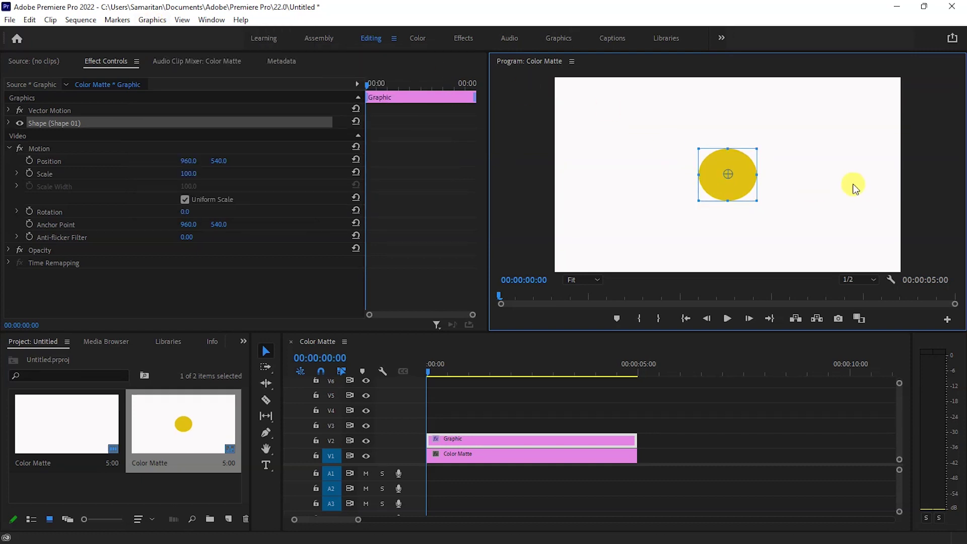
pyautogui.click(818, 186)
pyautogui.press('=')
pyautogui.press('=')
pyautogui.press('=')
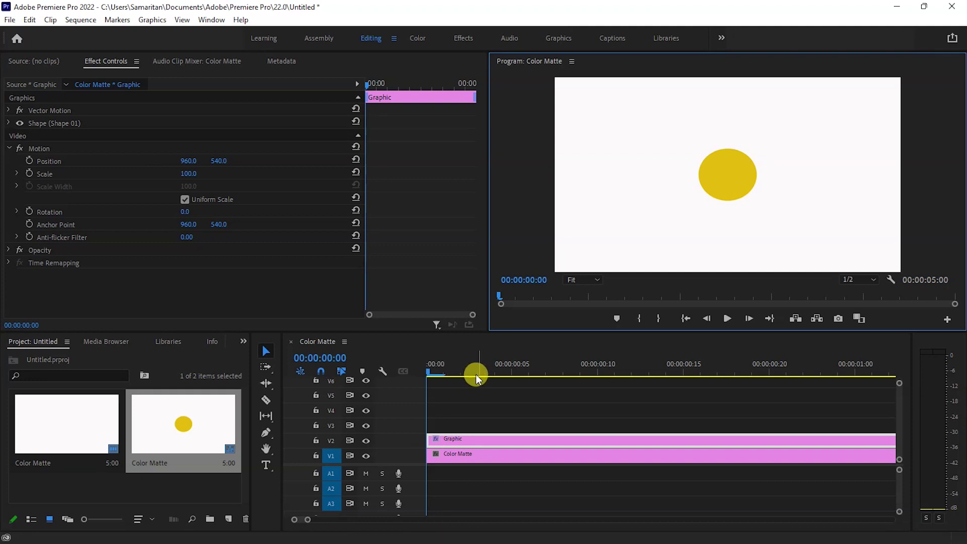
# Step: Keyframe the circle's Position from off-screen right to centre (960) by frame 9
pyautogui.click(429, 372)
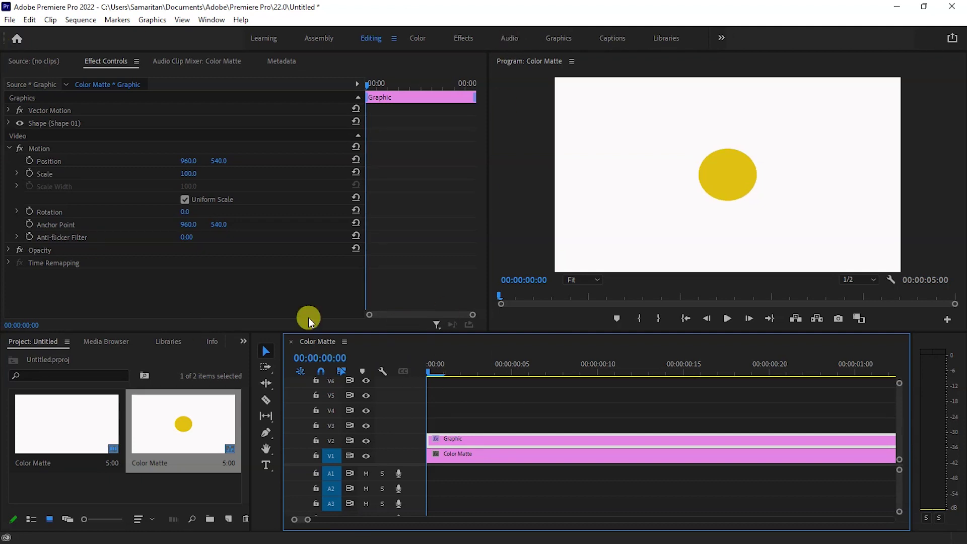
pyautogui.click(29, 160)
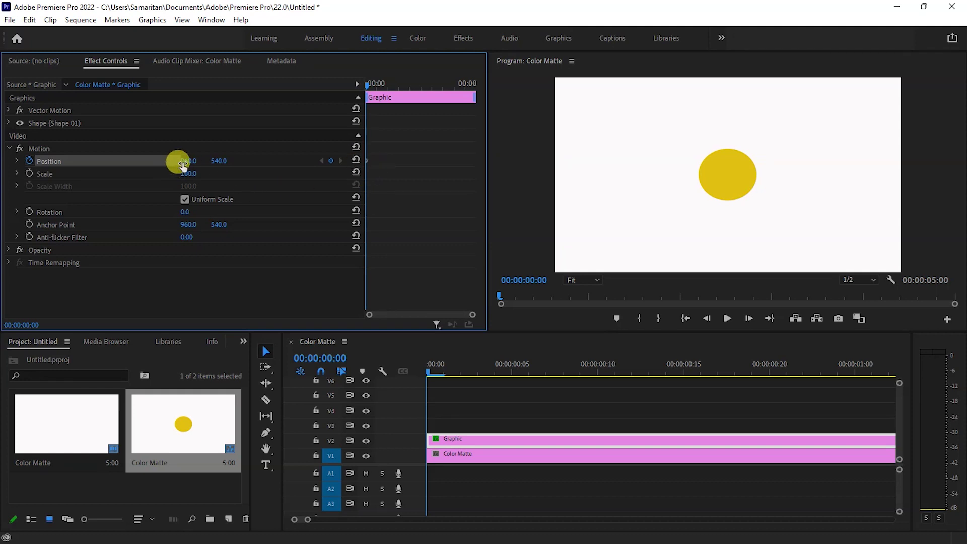
pyautogui.moveTo(183, 161); pyautogui.dragTo(745, 161)
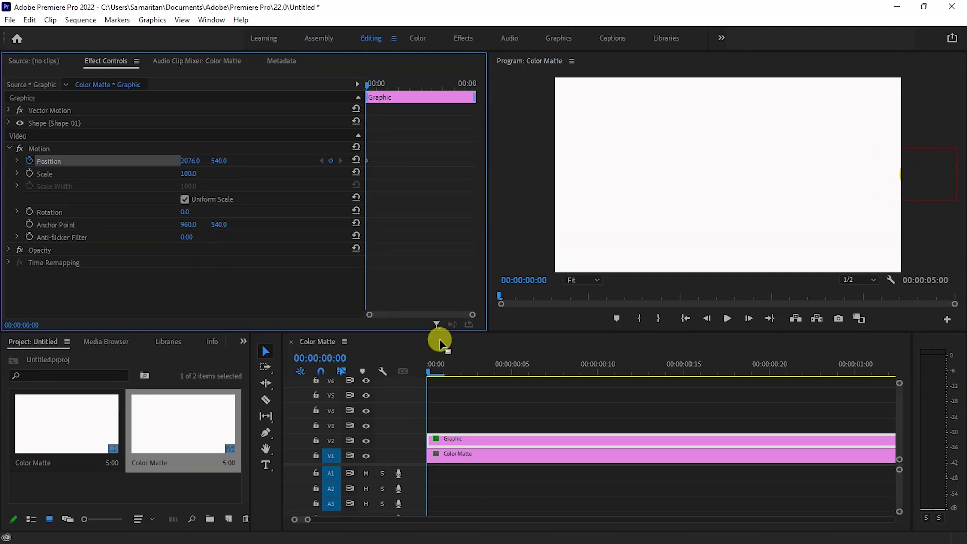
pyautogui.moveTo(428, 372); pyautogui.dragTo(581, 376)
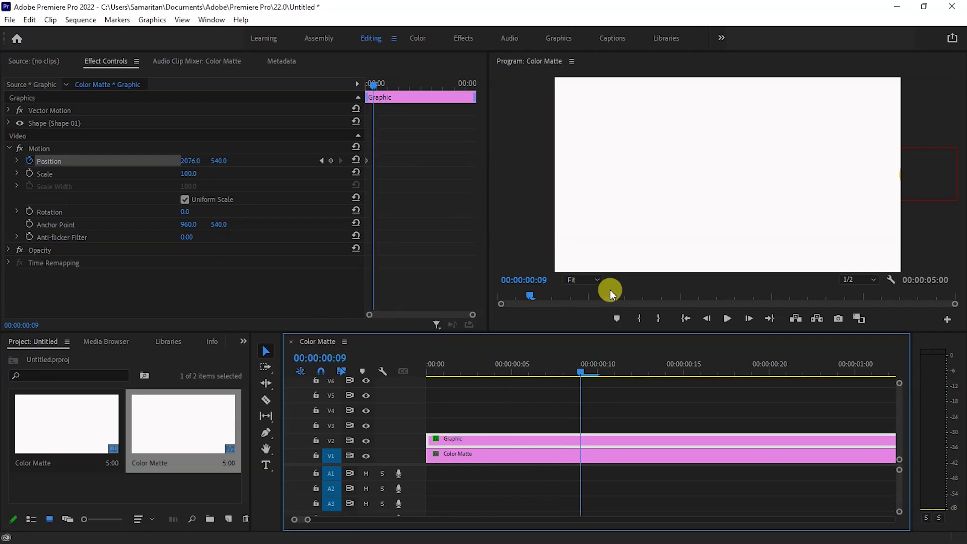
pyautogui.click(355, 159)
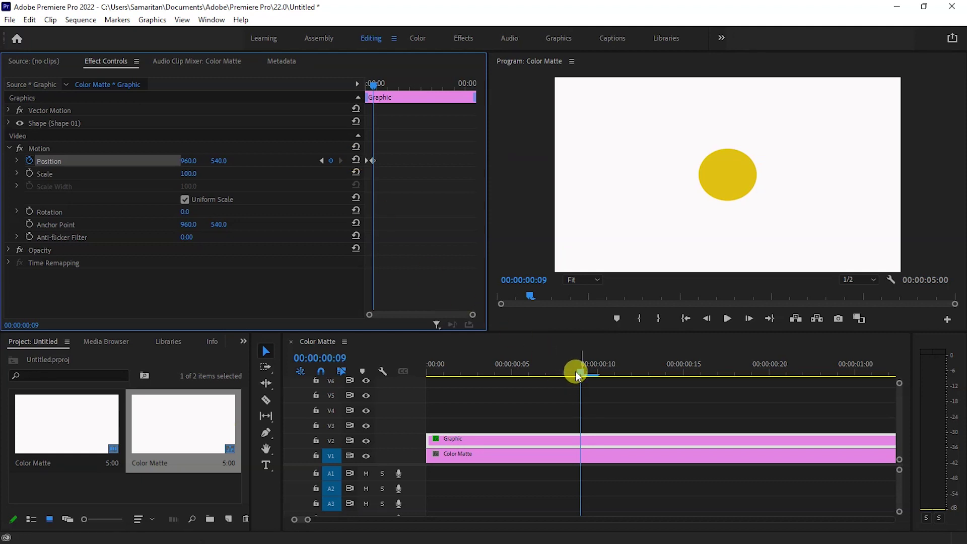
pyautogui.moveTo(582, 370)
pyautogui.mouseDown()
pyautogui.moveTo(441, 370)
pyautogui.moveTo(565, 374)
pyautogui.mouseUp()
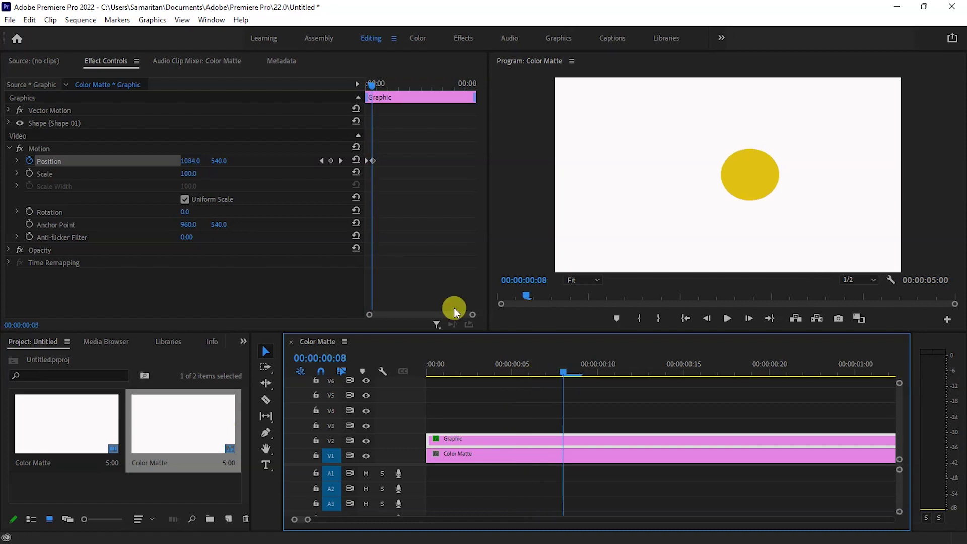
# Step: Keyframe the circle's Scale from 100 up to 705 at frame 21
pyautogui.click(29, 173)
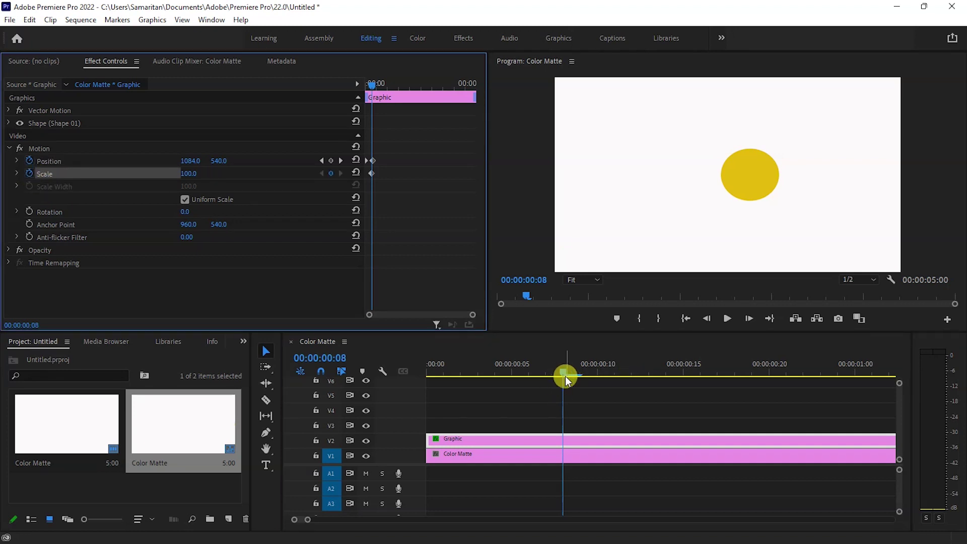
pyautogui.moveTo(562, 372); pyautogui.dragTo(785, 372)
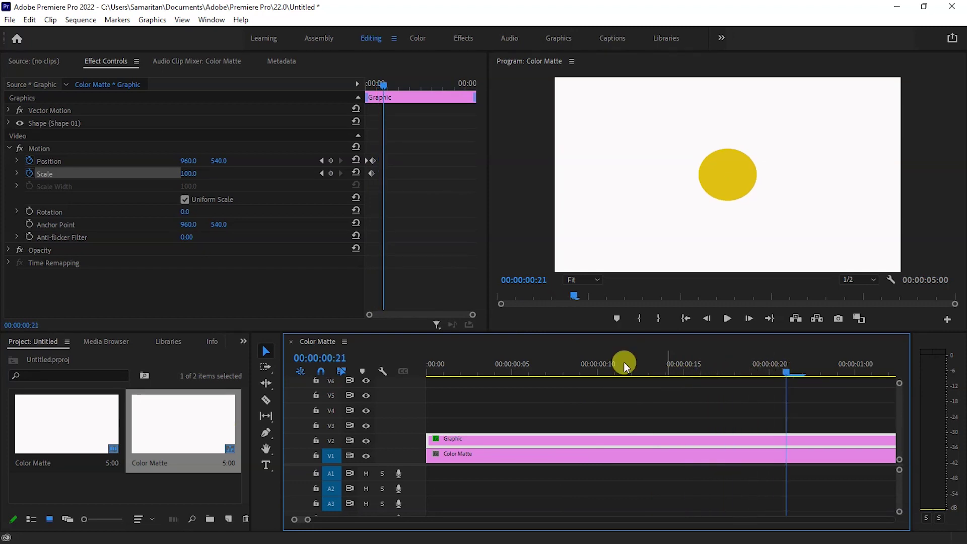
pyautogui.moveTo(189, 174); pyautogui.dragTo(494, 174)
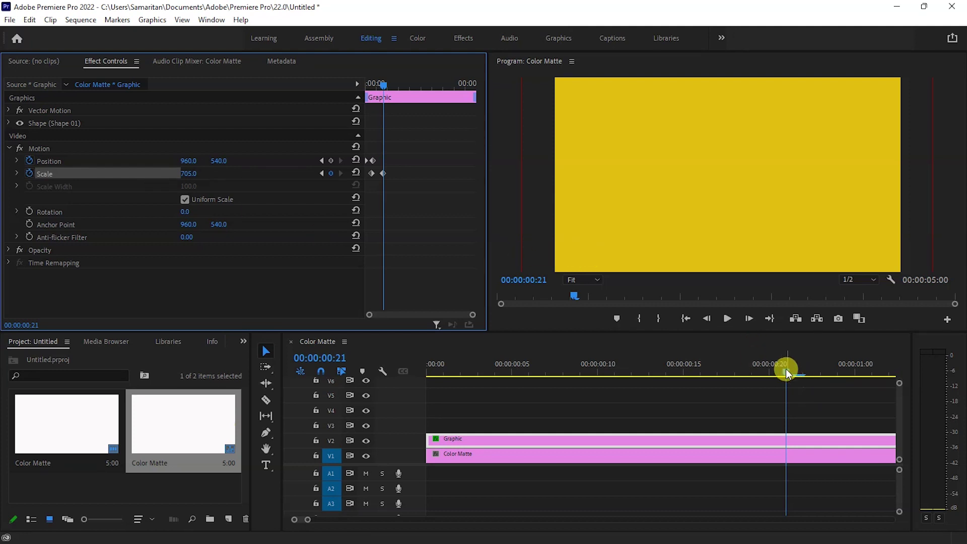
# Step: Rewind and play back the animation to preview the circle filling the frame
pyautogui.moveTo(784, 368)
pyautogui.mouseDown()
pyautogui.moveTo(422, 369)
pyautogui.moveTo(712, 380)
pyautogui.mouseUp()
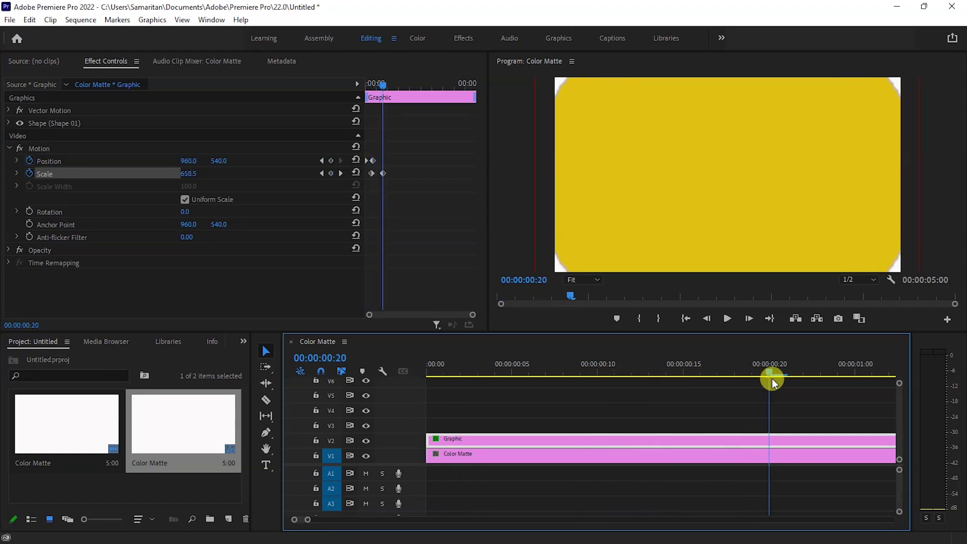
pyautogui.moveTo(713, 381); pyautogui.dragTo(365, 385)
pyautogui.press('space')
pyautogui.press('space')
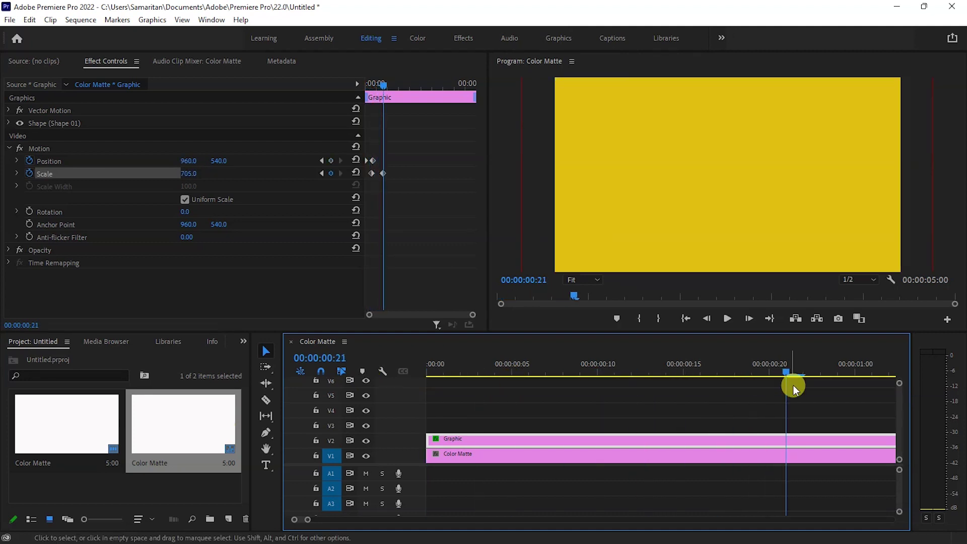
pyautogui.moveTo(782, 373); pyautogui.dragTo(413, 373)
pyautogui.press('space')
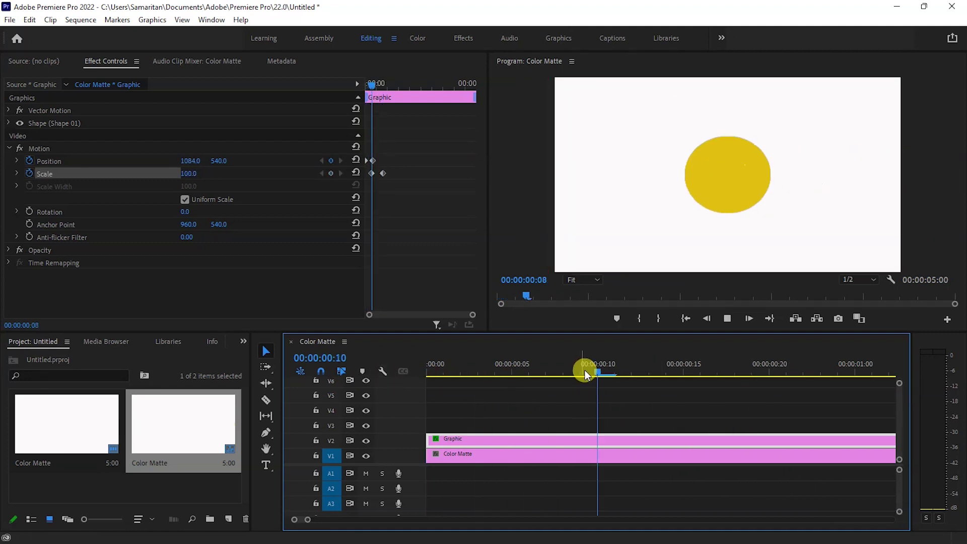
pyautogui.press('space')
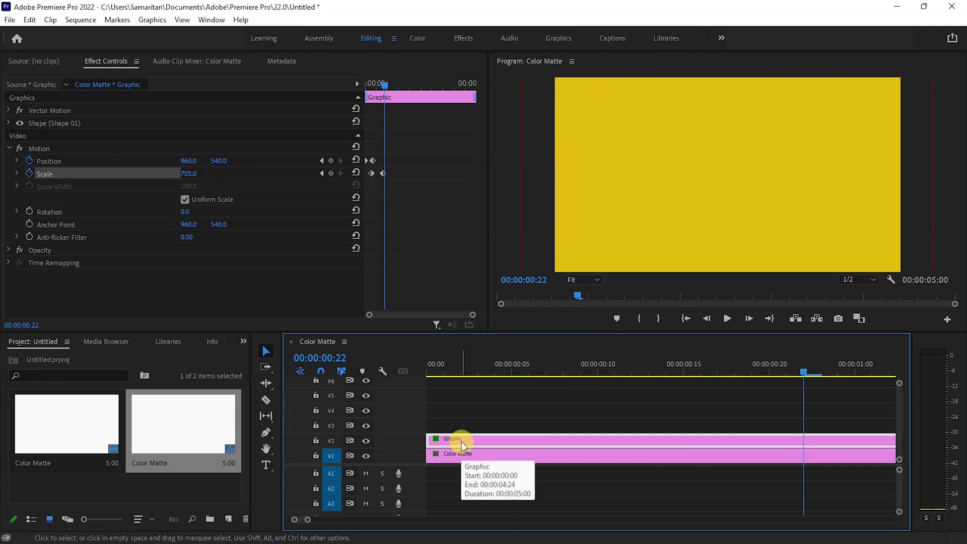
# Step: Duplicate the circle clip from V2 onto V3 and offset the copy six frames later
pyautogui.moveTo(452, 439); pyautogui.dragTo(461, 428)
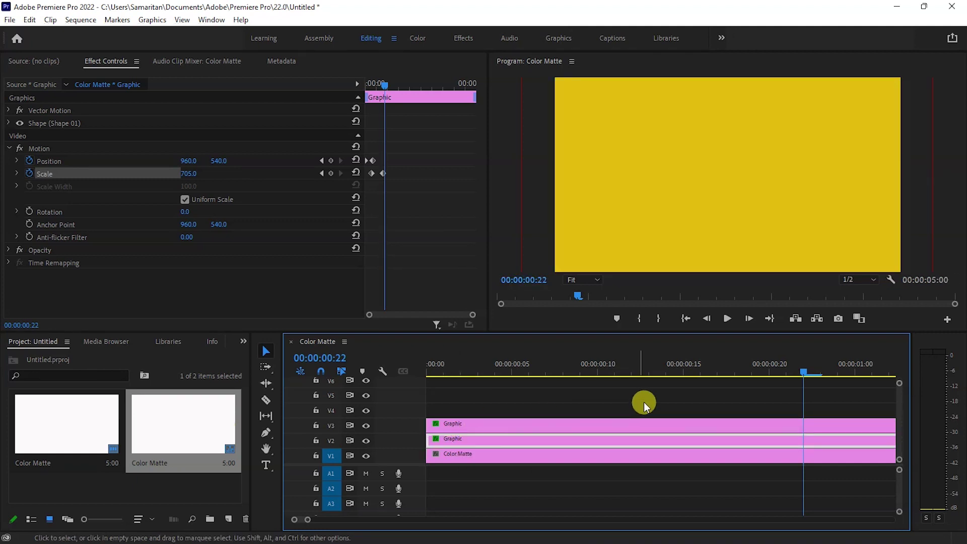
pyautogui.moveTo(801, 372); pyautogui.dragTo(533, 376)
pyautogui.moveTo(455, 421); pyautogui.dragTo(554, 423)
pyautogui.moveTo(528, 374)
pyautogui.mouseDown()
pyautogui.moveTo(455, 386)
pyautogui.moveTo(630, 383)
pyautogui.moveTo(478, 375)
pyautogui.moveTo(555, 372)
pyautogui.mouseUp()
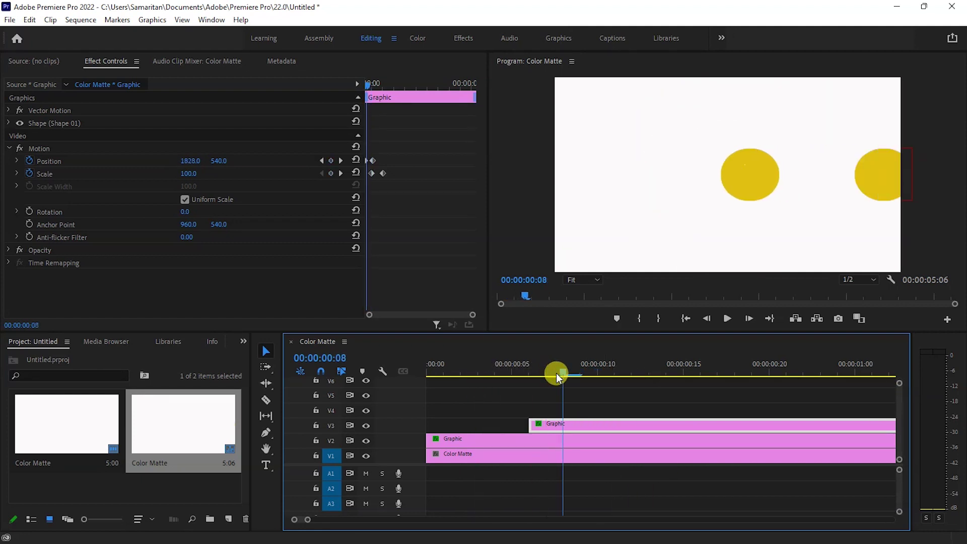
pyautogui.click(555, 39)
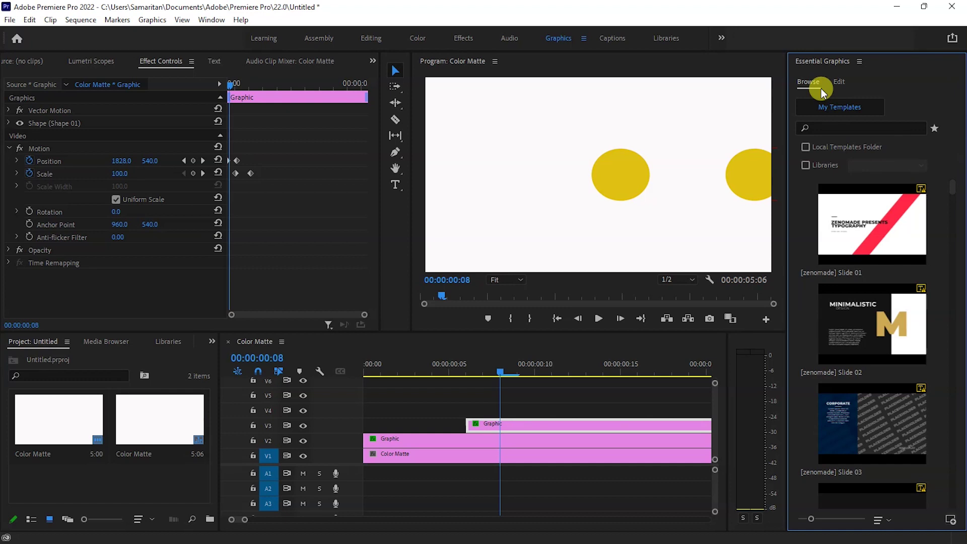
# Step: Change the V3 circle's Shape 01 fill to magenta (E113DF) in Essential Graphics
pyautogui.click(838, 81)
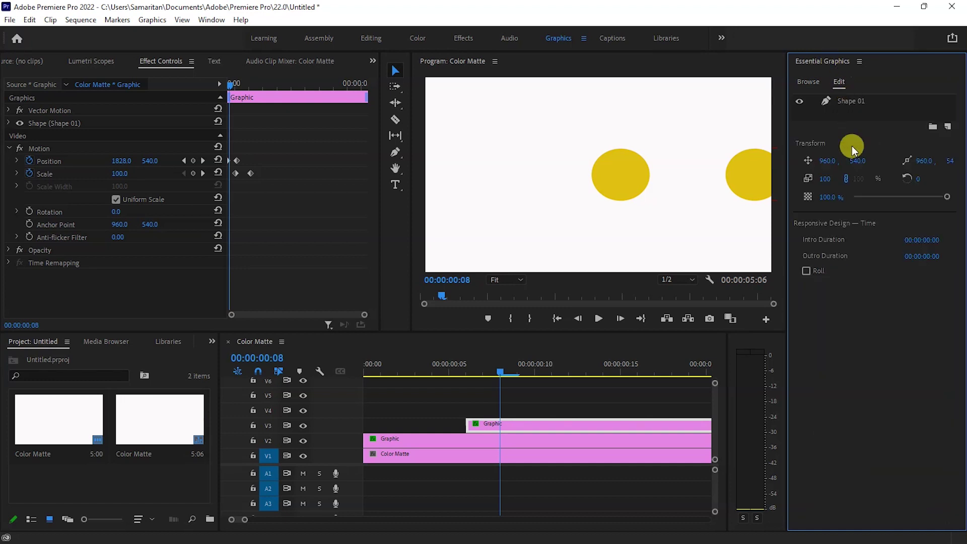
pyautogui.click(849, 102)
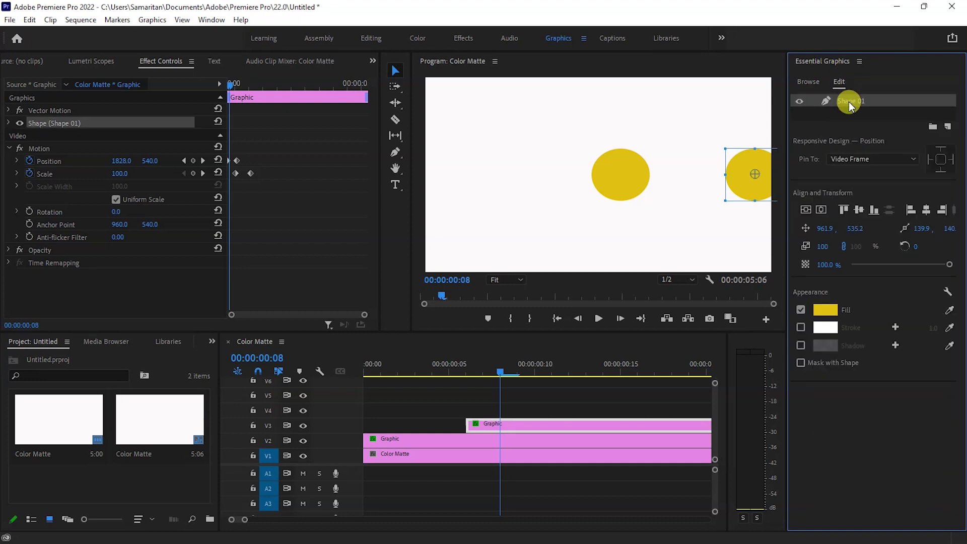
pyautogui.click(822, 310)
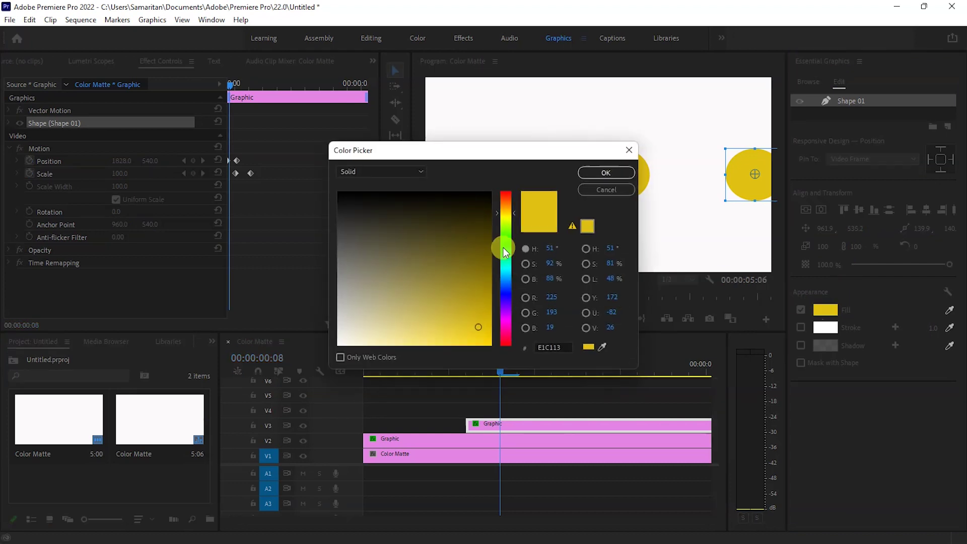
pyautogui.click(509, 319)
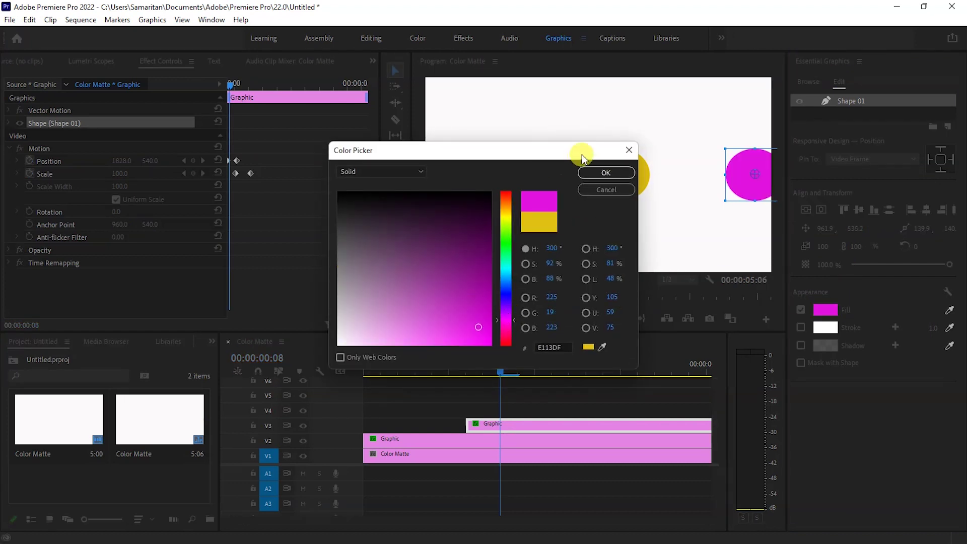
pyautogui.click(604, 174)
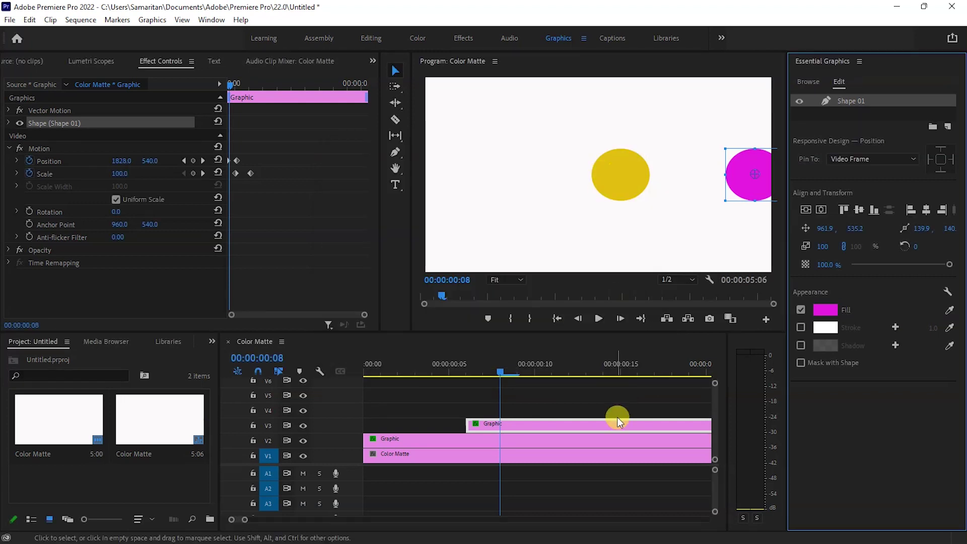
pyautogui.moveTo(500, 373)
pyautogui.mouseDown()
pyautogui.moveTo(662, 385)
pyautogui.moveTo(436, 384)
pyautogui.mouseUp()
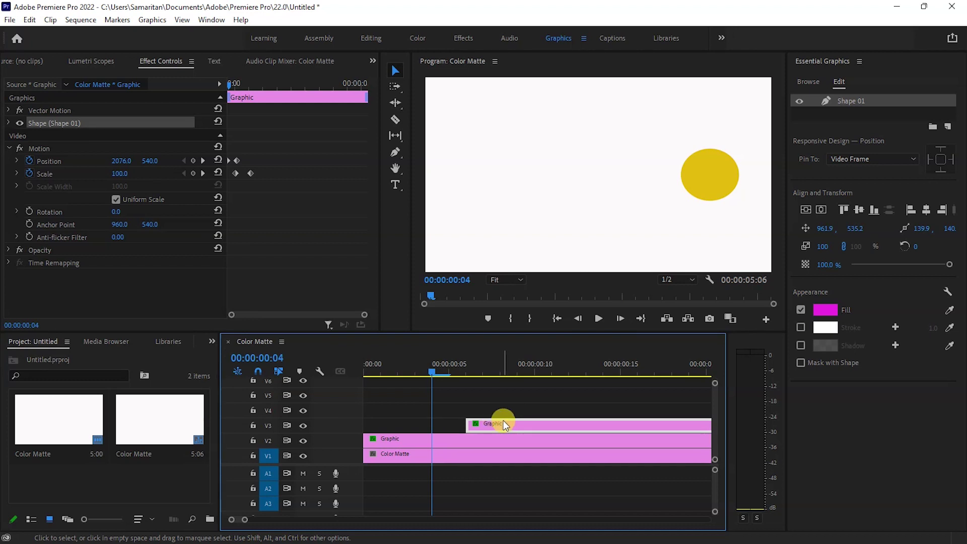
# Step: Duplicate the magenta V3 clip onto V4, starting six frames after the V3 circle
pyautogui.moveTo(493, 426); pyautogui.dragTo(513, 410)
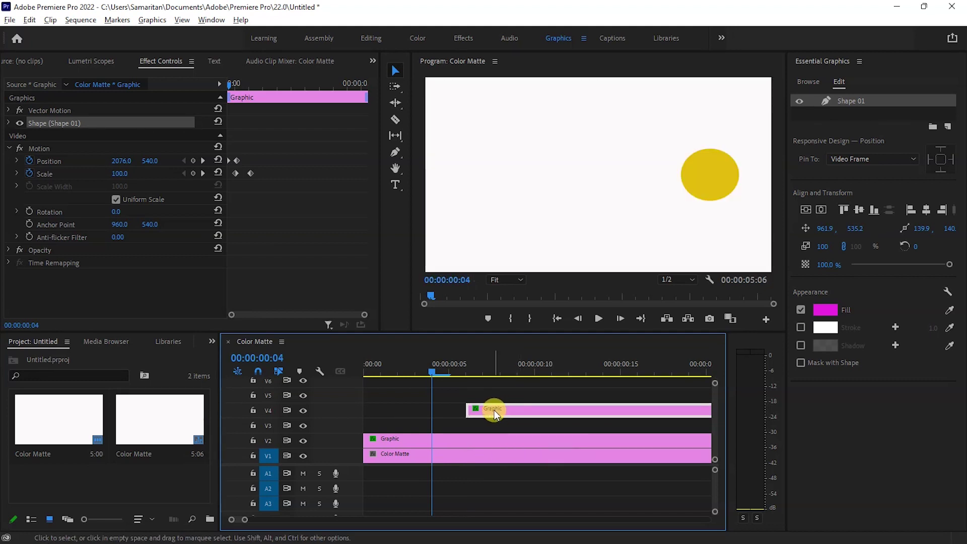
pyautogui.hotkey('ctrl', 'z')
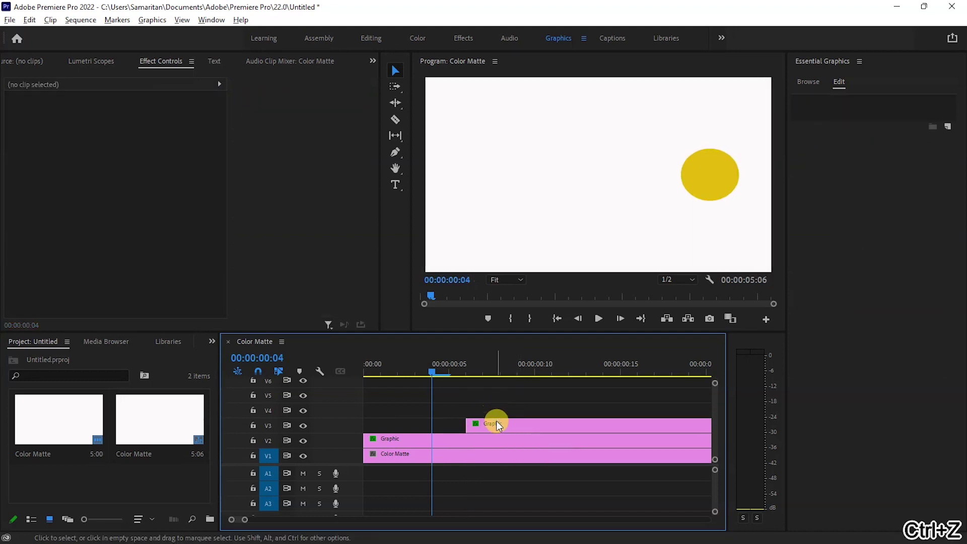
pyautogui.moveTo(497, 425)
pyautogui.mouseDown()
pyautogui.moveTo(499, 415)
pyautogui.moveTo(579, 412)
pyautogui.mouseUp()
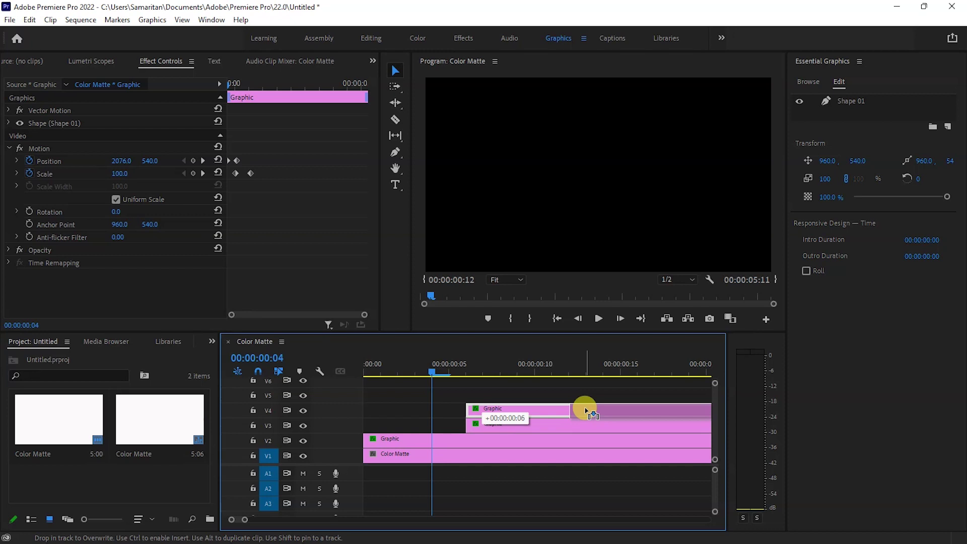
pyautogui.moveTo(586, 411); pyautogui.dragTo(582, 410)
pyautogui.moveTo(557, 370); pyautogui.dragTo(598, 371)
pyautogui.click(607, 410)
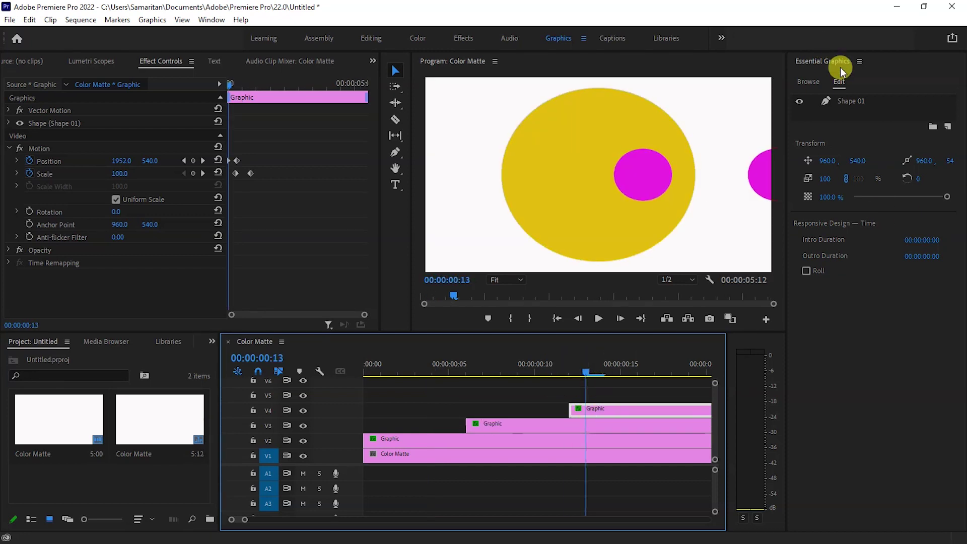
# Step: Set the V4 circle's Shape 01 fill to cyan (11E7EA) and return to the Editing workspace
pyautogui.click(854, 102)
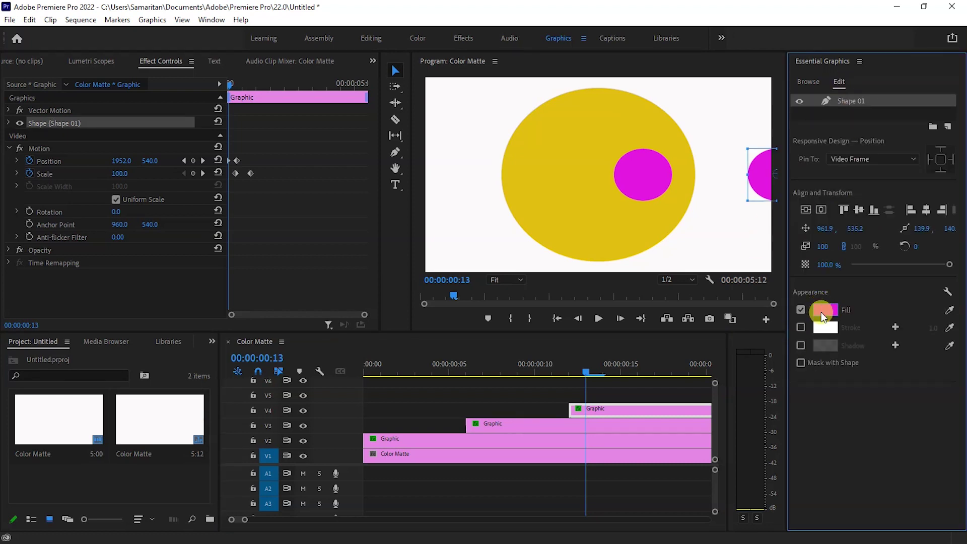
pyautogui.click(822, 313)
pyautogui.click(510, 269)
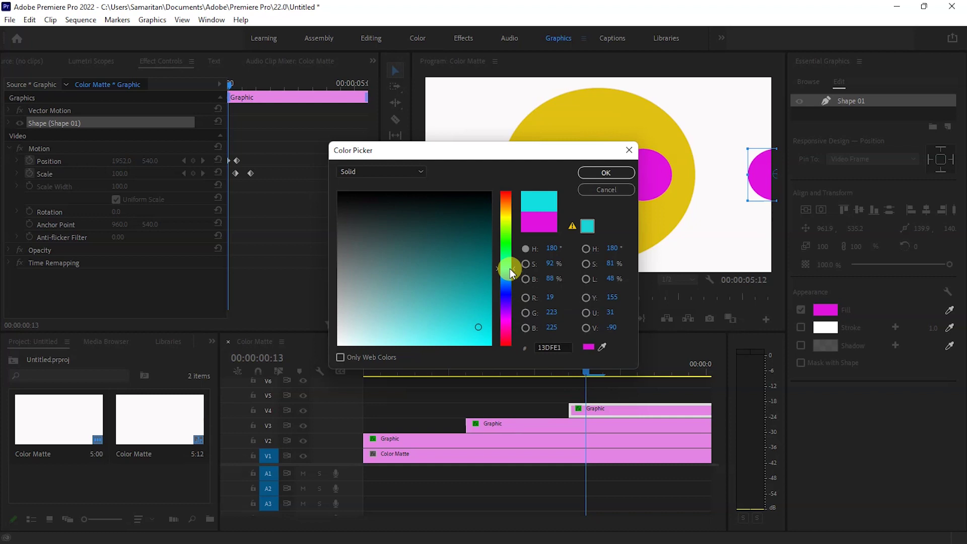
pyautogui.moveTo(478, 296); pyautogui.dragTo(482, 312)
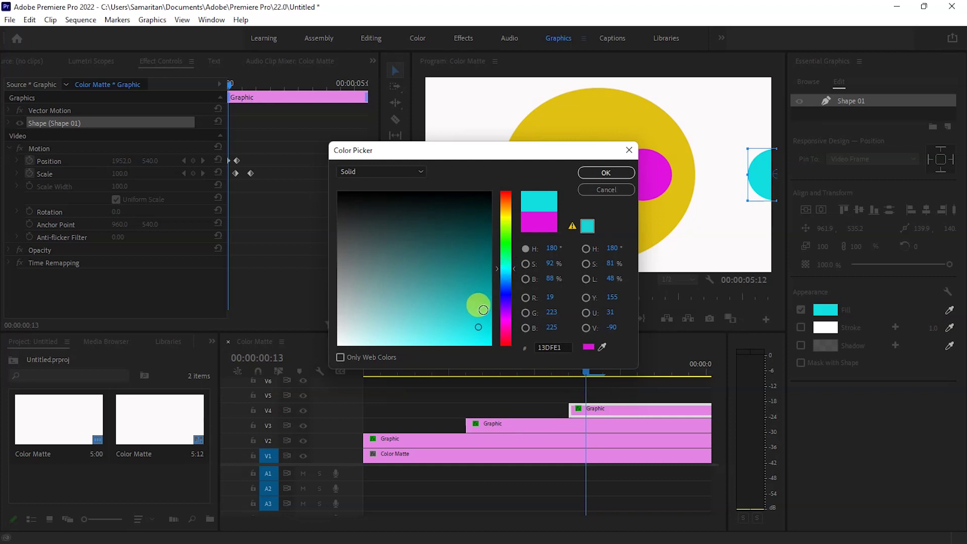
pyautogui.click(480, 332)
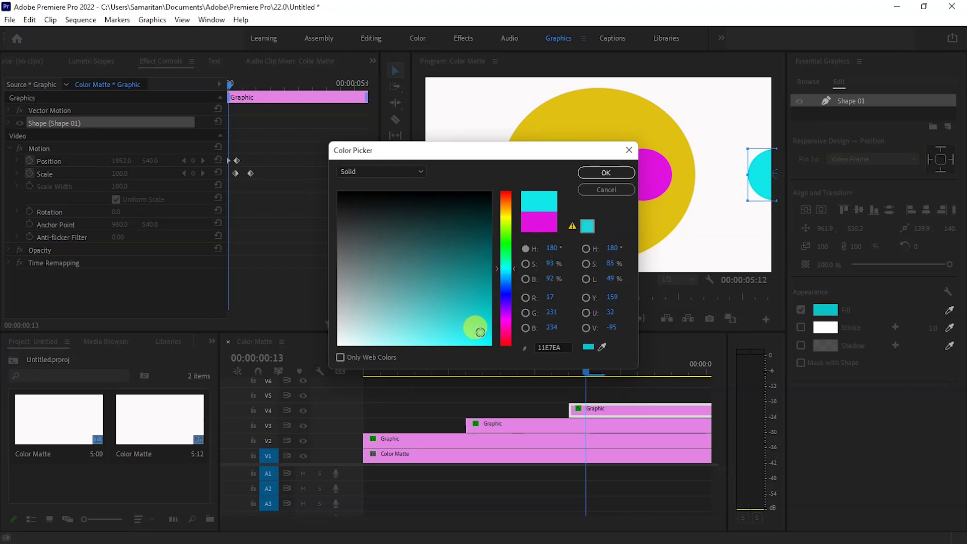
pyautogui.click(604, 172)
pyautogui.moveTo(579, 373)
pyautogui.mouseDown()
pyautogui.moveTo(689, 385)
pyautogui.moveTo(500, 388)
pyautogui.mouseUp()
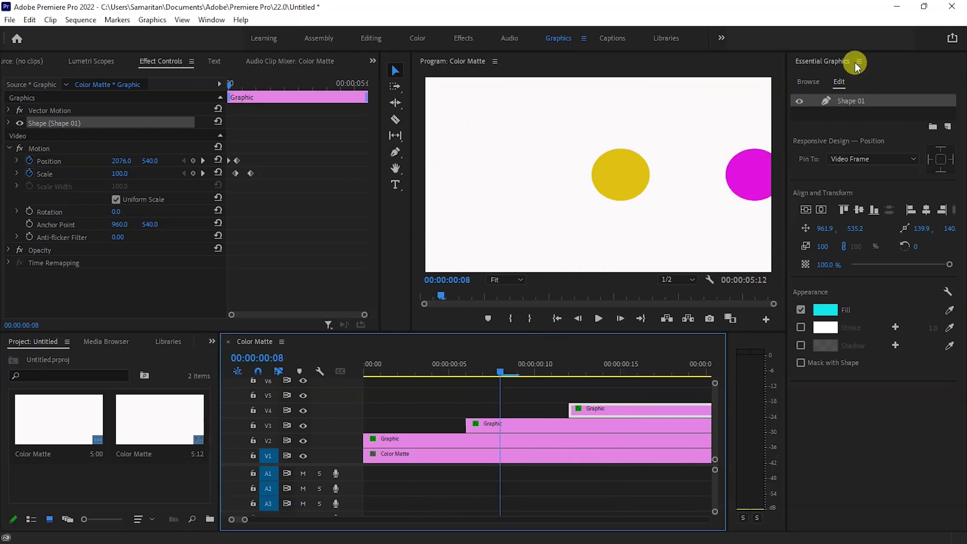
pyautogui.click(371, 39)
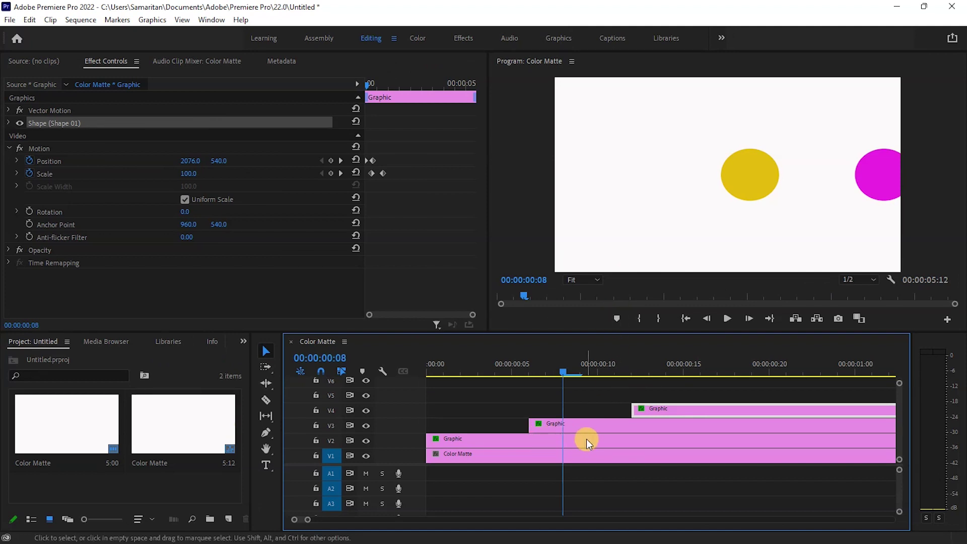
# Step: Replay the circle animation from the start, stop on the full cyan frame, and select the V3 Graphic clip
pyautogui.press('-')
pyautogui.press('-')
pyautogui.press('-')
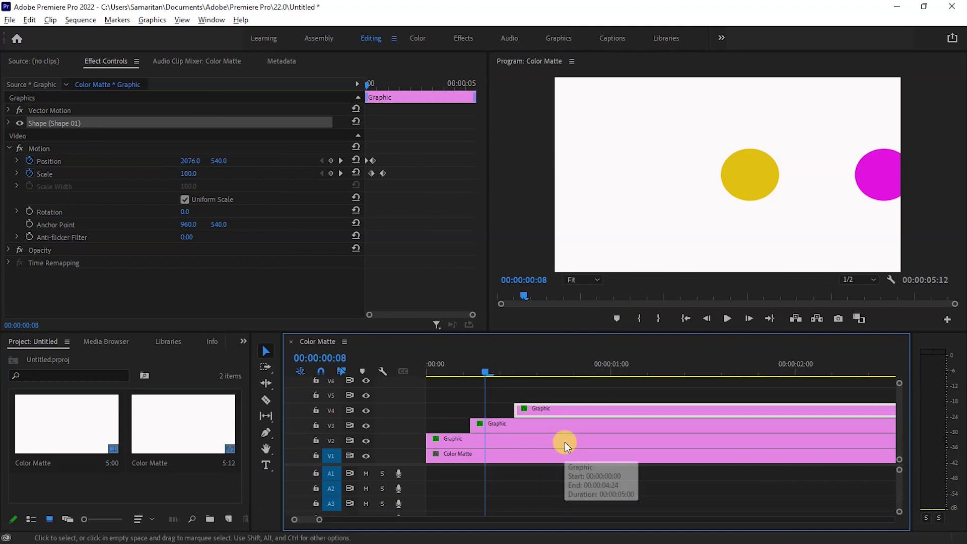
pyautogui.moveTo(485, 371); pyautogui.dragTo(398, 372)
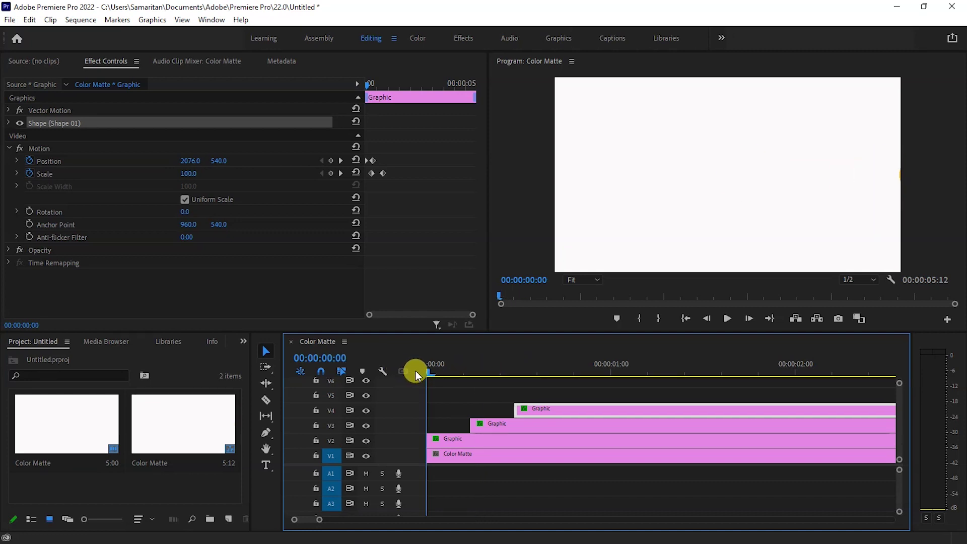
pyautogui.press('space')
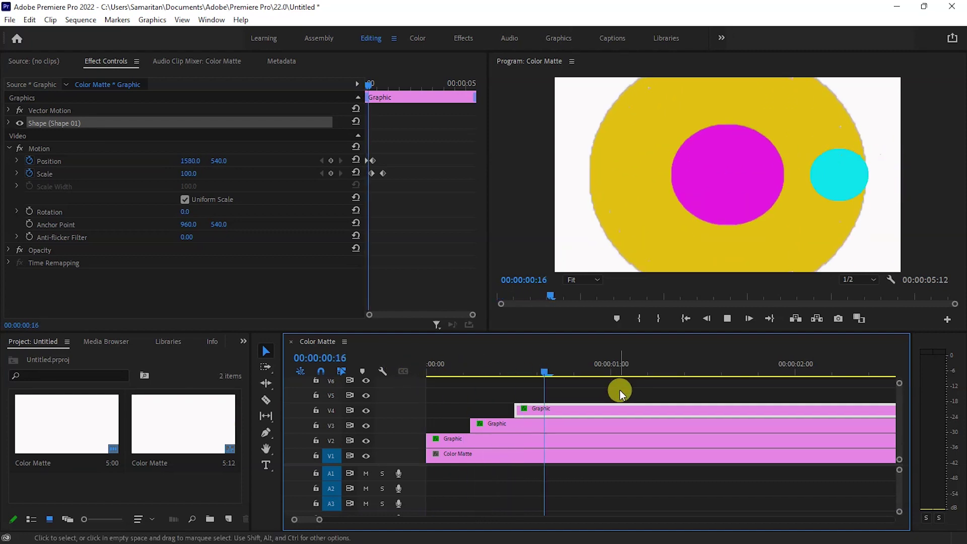
pyautogui.press('space')
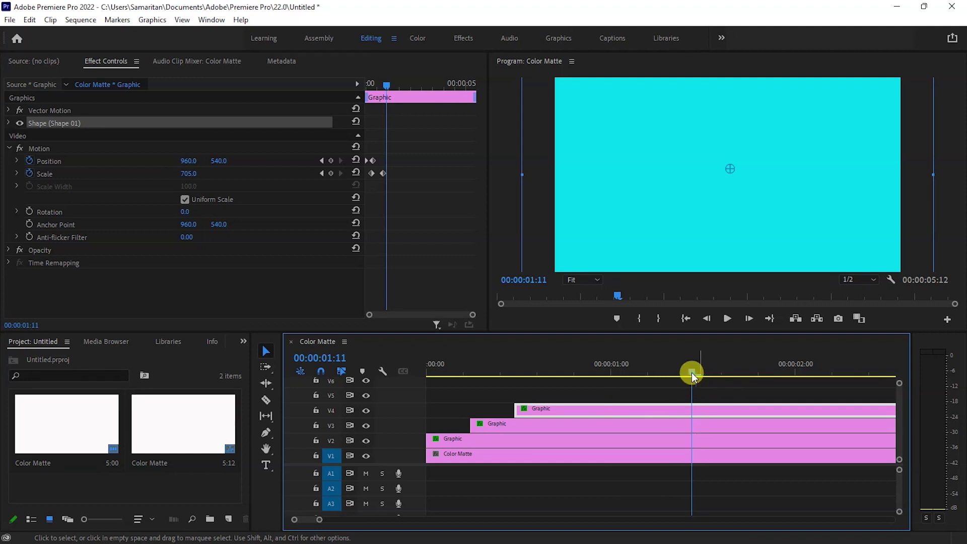
pyautogui.moveTo(692, 370); pyautogui.dragTo(367, 369)
pyautogui.press('space')
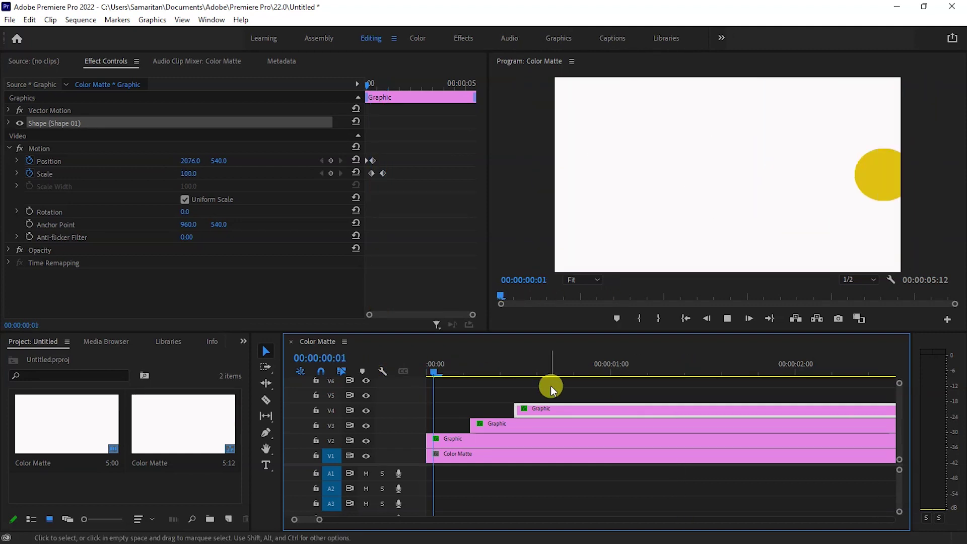
pyautogui.press('space')
pyautogui.moveTo(631, 373); pyautogui.dragTo(413, 372)
pyautogui.press('space')
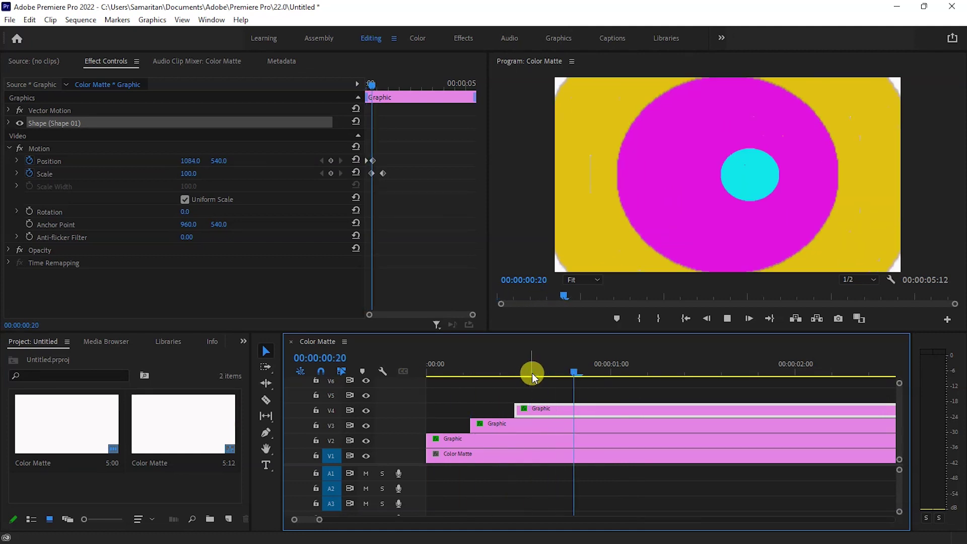
pyautogui.press('space')
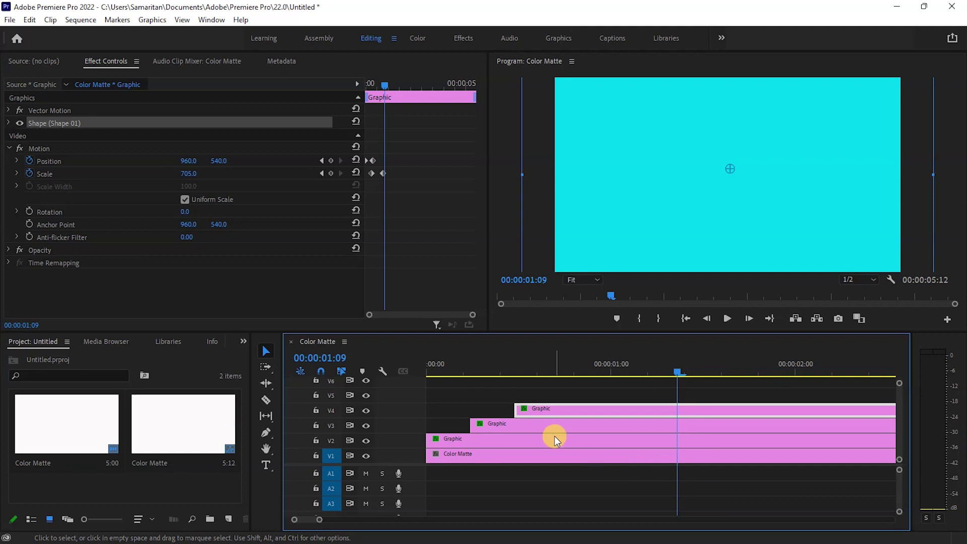
pyautogui.click(497, 424)
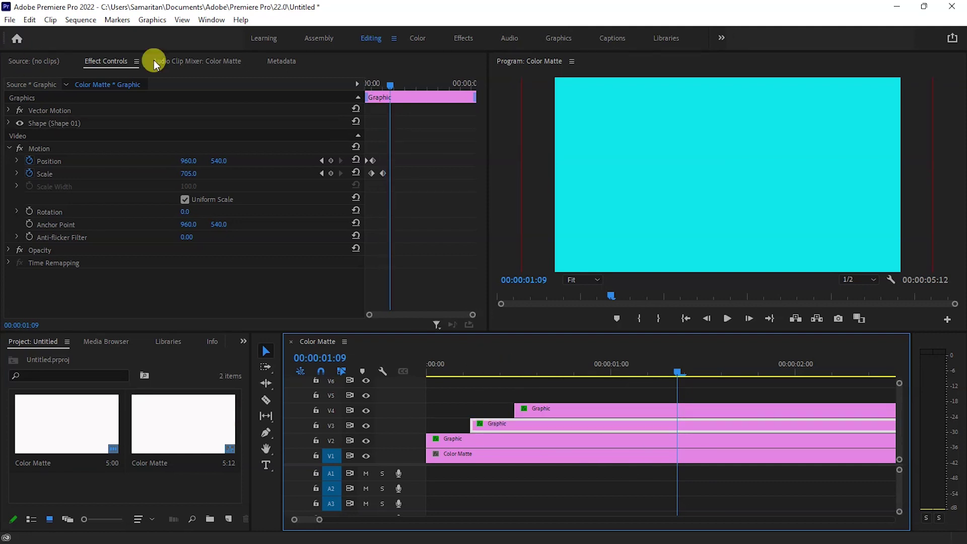
# Step: In the Effects workspace, search 'drop', apply Drop Shadow to the V3 Graphic clip, and show Effect Controls
pyautogui.click(464, 38)
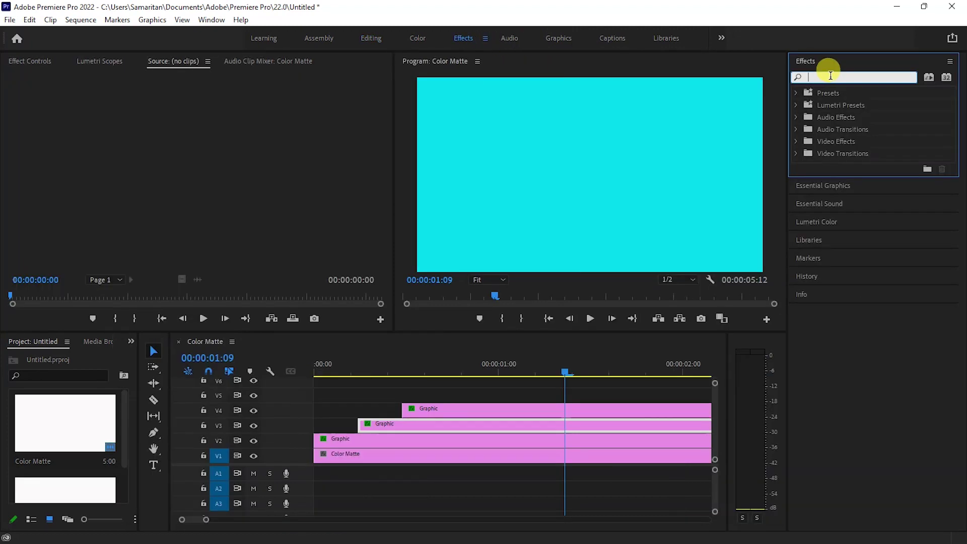
pyautogui.write('drop')
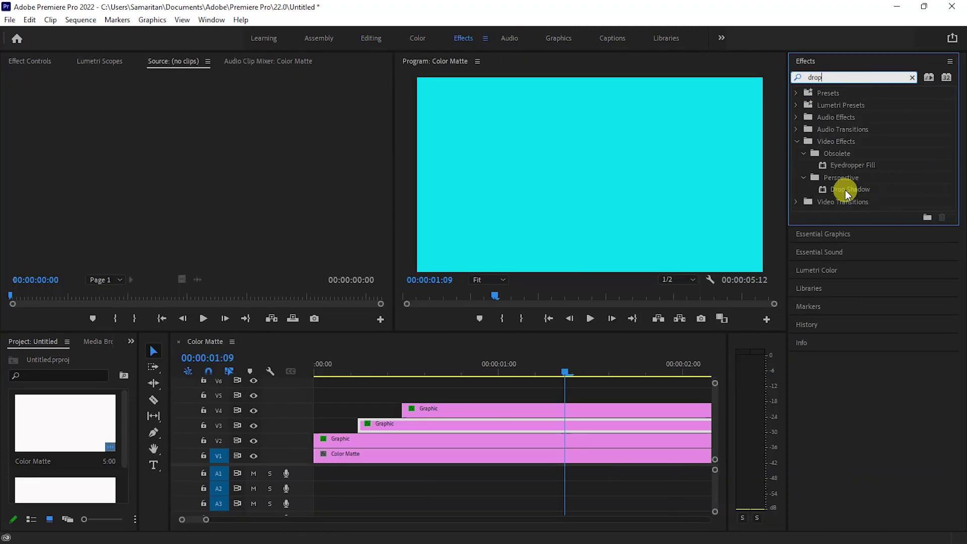
pyautogui.moveTo(848, 195); pyautogui.dragTo(467, 375)
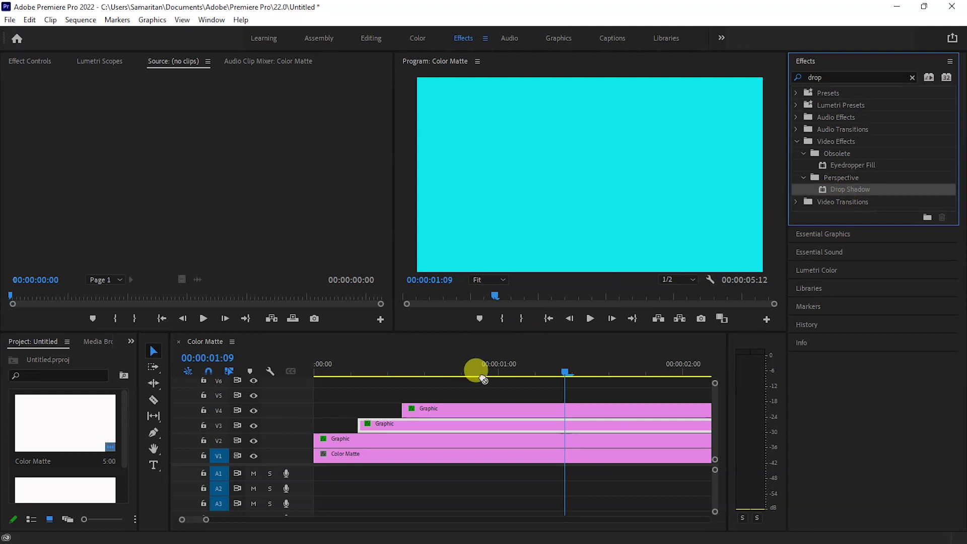
pyautogui.moveTo(482, 378); pyautogui.dragTo(404, 411)
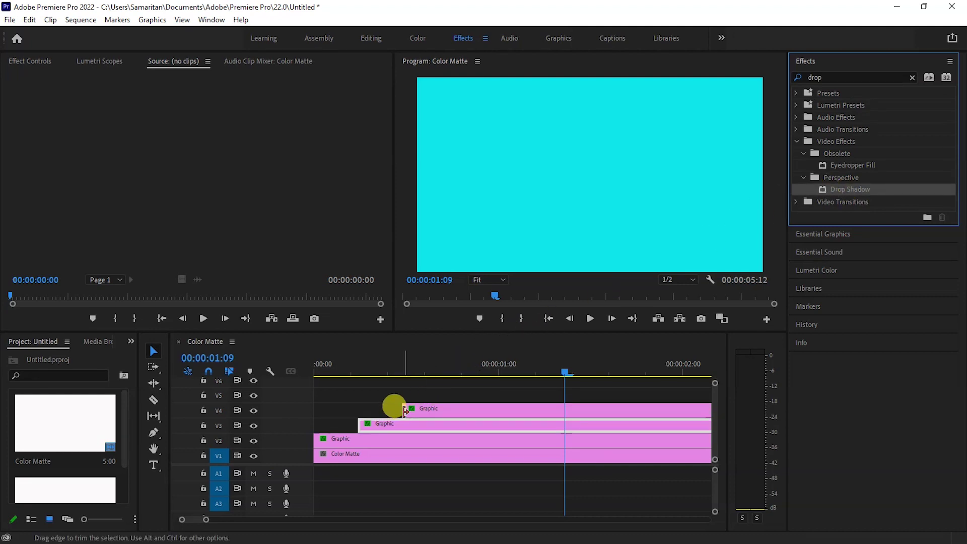
pyautogui.click(386, 428)
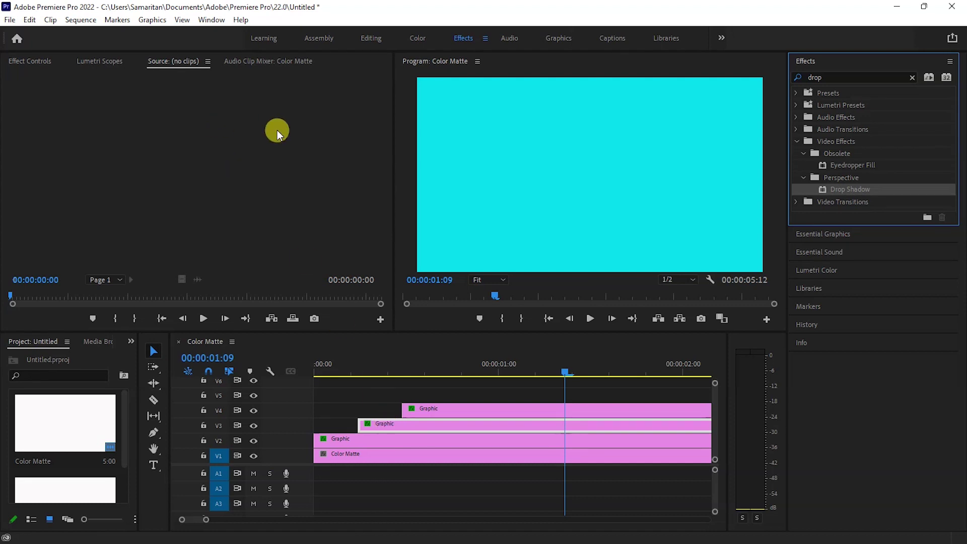
pyautogui.click(42, 70)
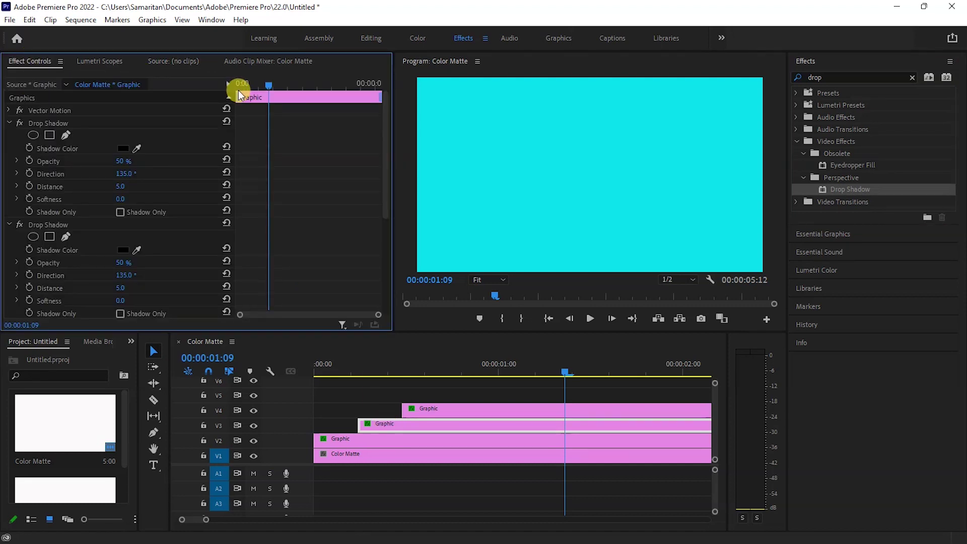
# Step: Delete the duplicate second Drop Shadow, keeping the first one selected
pyautogui.click(39, 226)
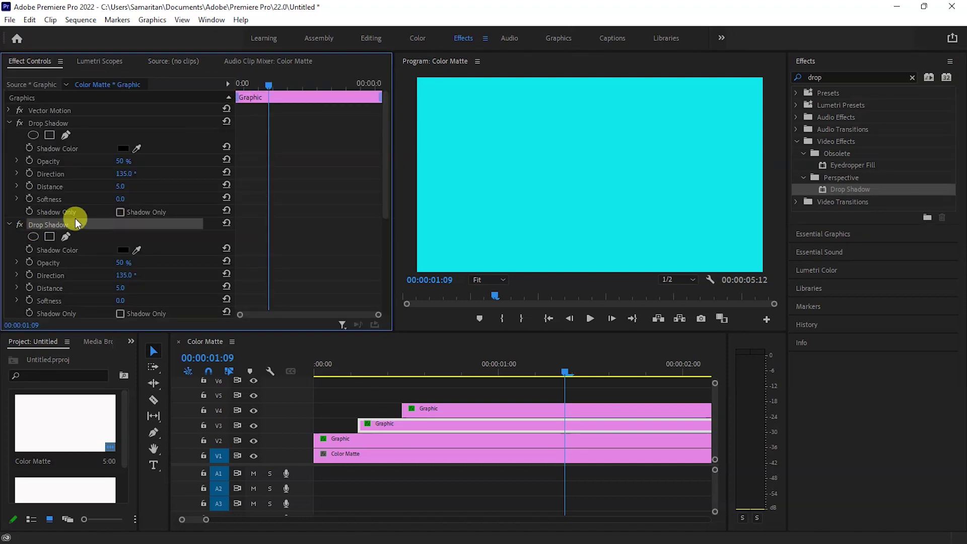
pyautogui.press('Delete')
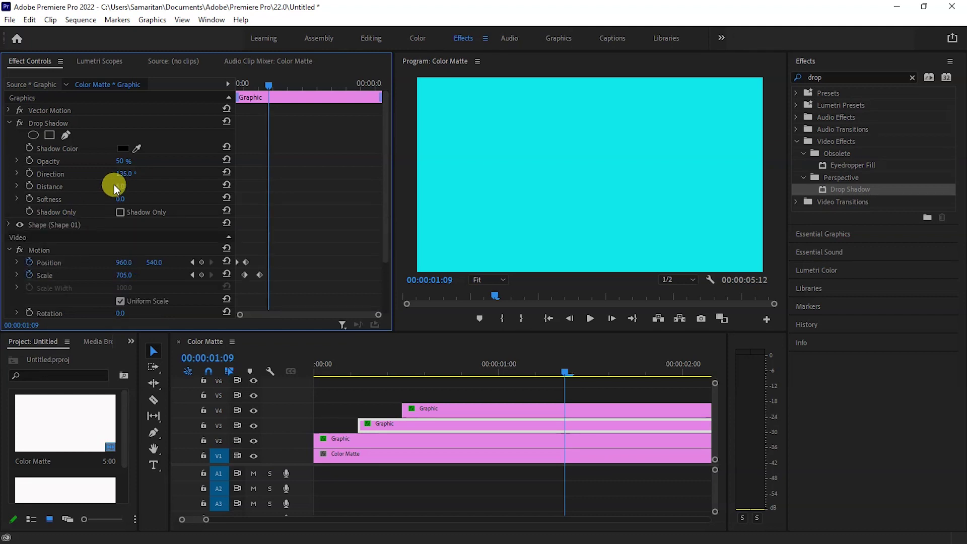
pyautogui.click(64, 124)
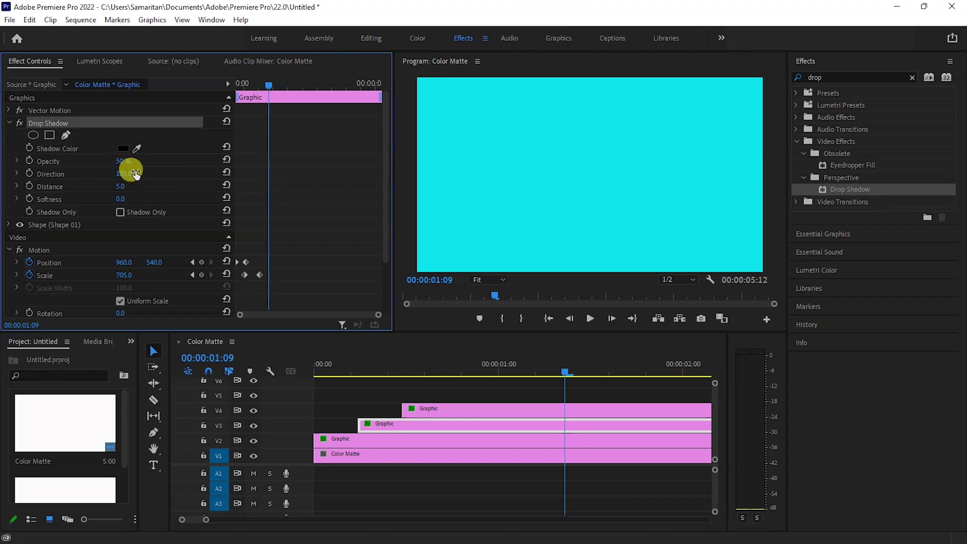
# Step: Set the Drop Shadow to 90% opacity, 0 distance and 25 softness, then scrub to preview
pyautogui.moveTo(122, 164); pyautogui.dragTo(125, 165)
pyautogui.click(124, 161)
pyautogui.write('90')
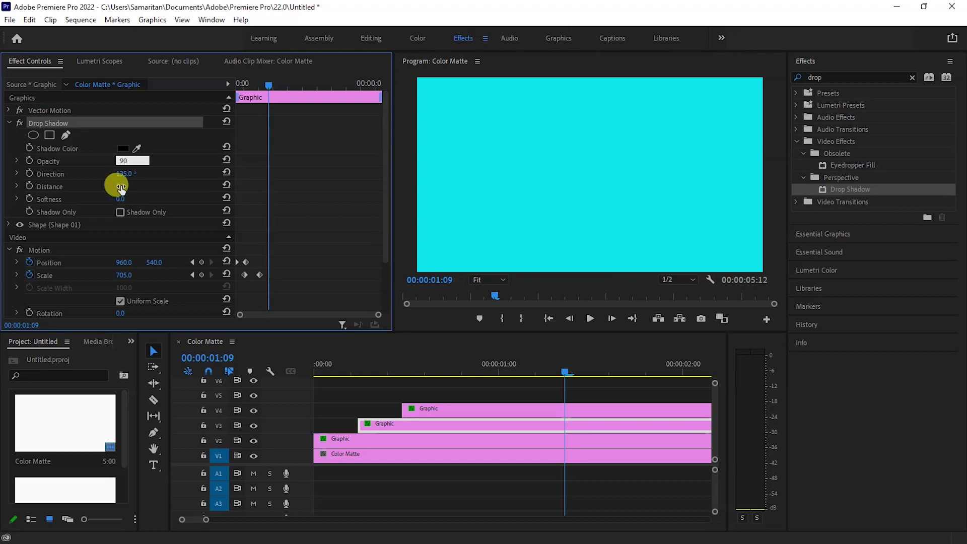
pyautogui.click(120, 186)
pyautogui.write('0')
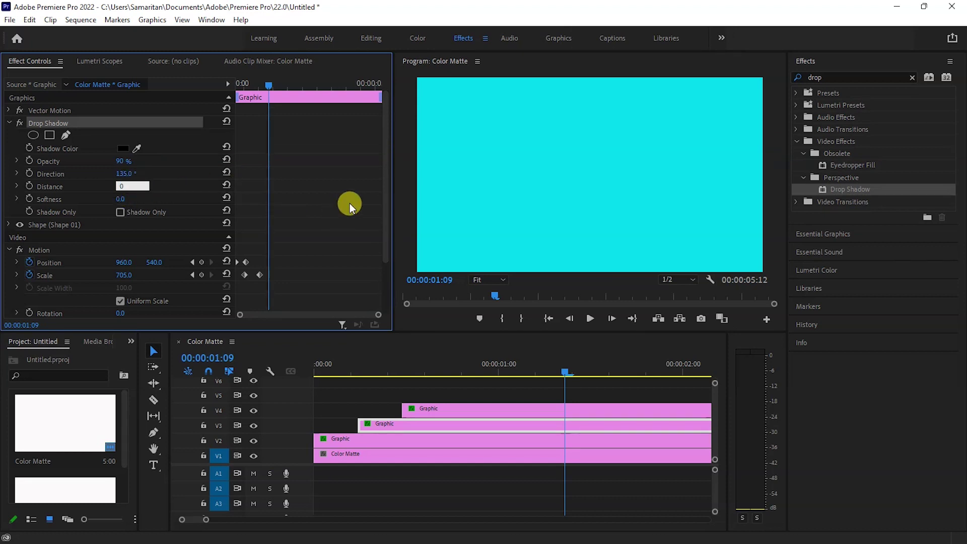
pyautogui.click(124, 200)
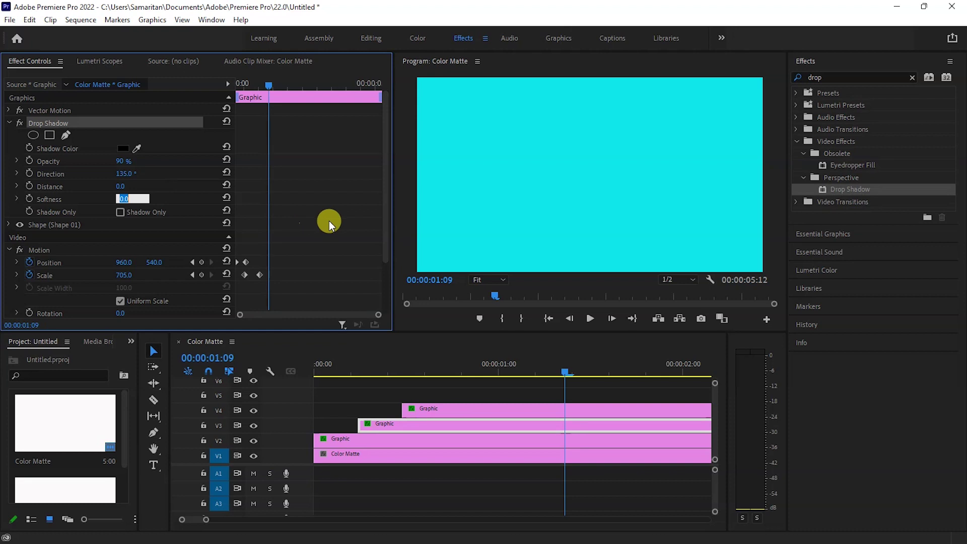
pyautogui.write('25')
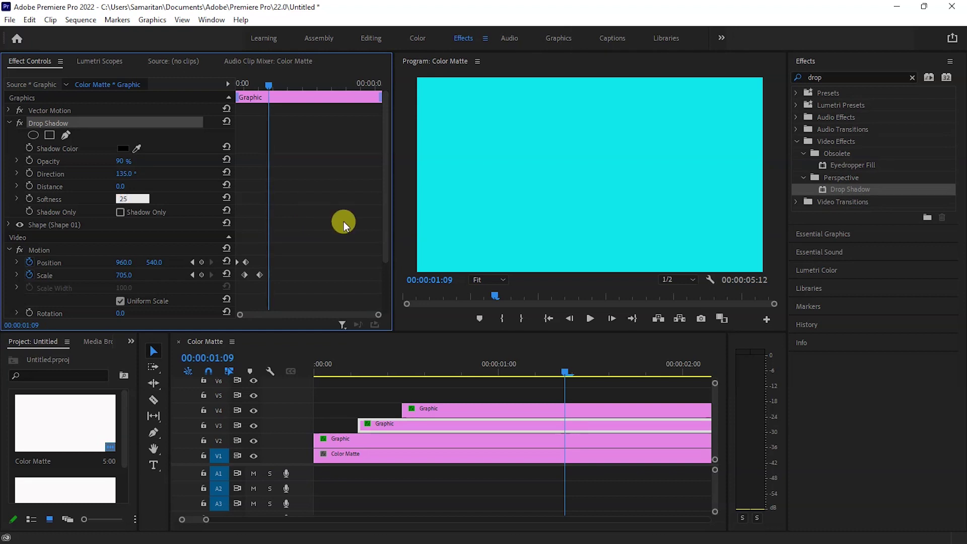
pyautogui.press('Return')
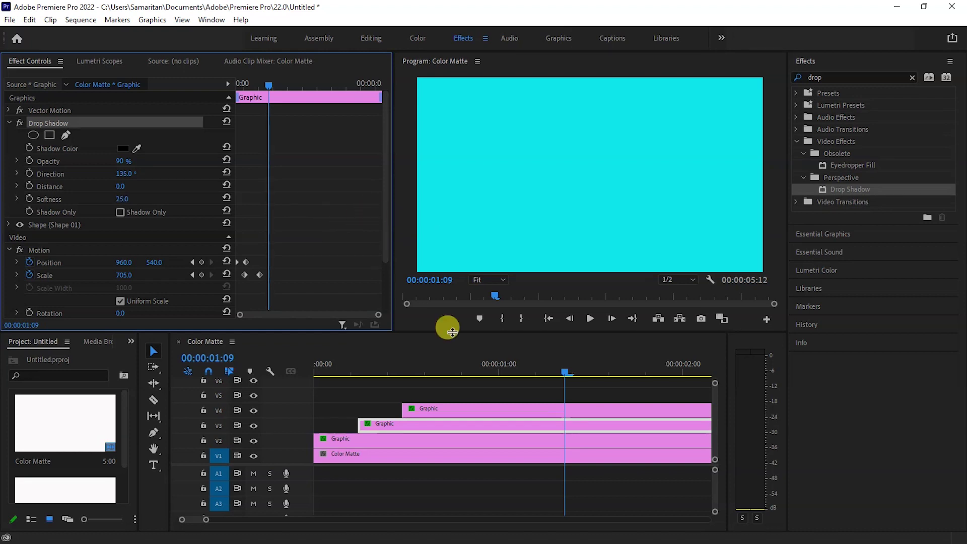
pyautogui.moveTo(563, 371)
pyautogui.mouseDown()
pyautogui.moveTo(382, 375)
pyautogui.moveTo(411, 378)
pyautogui.mouseUp()
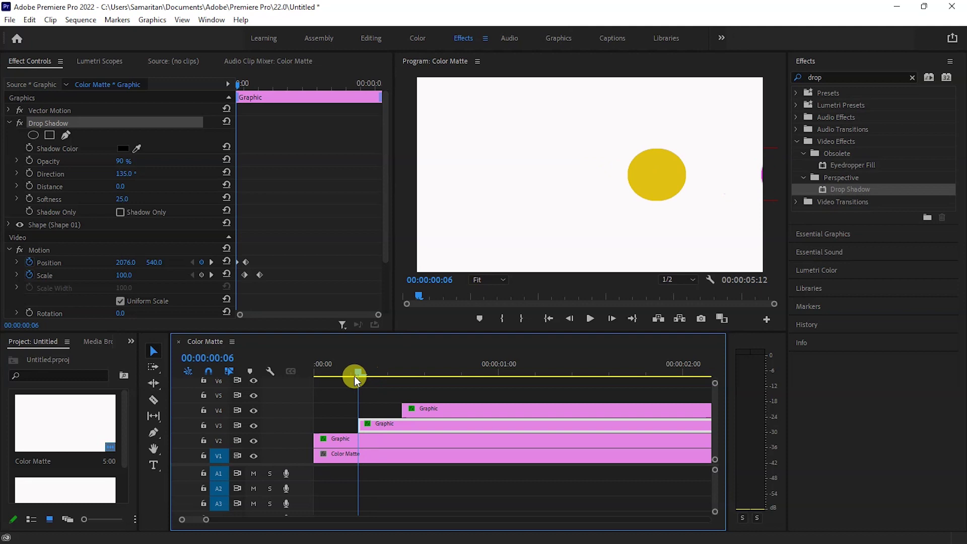
pyautogui.moveTo(411, 379); pyautogui.dragTo(352, 377)
pyautogui.click(385, 431)
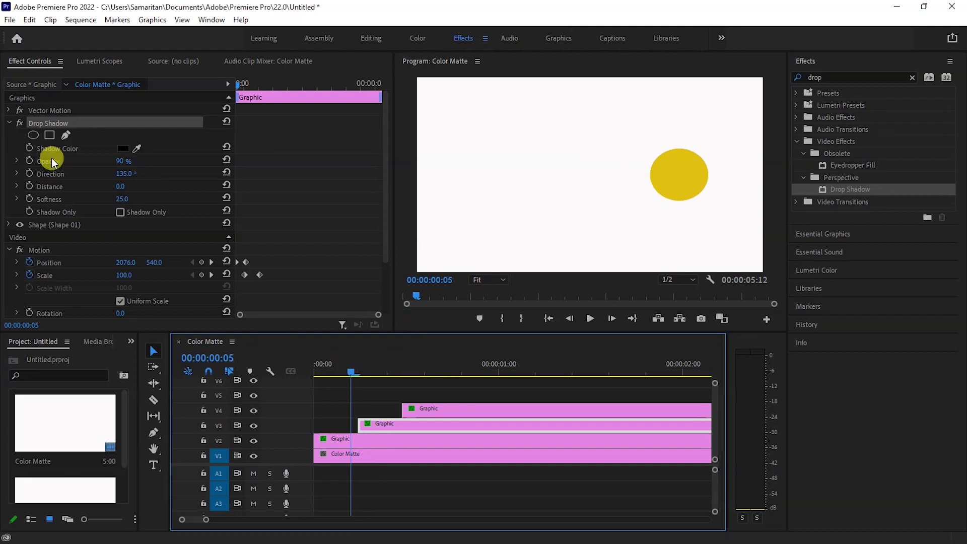
pyautogui.click(83, 126)
pyautogui.rightClick(84, 125)
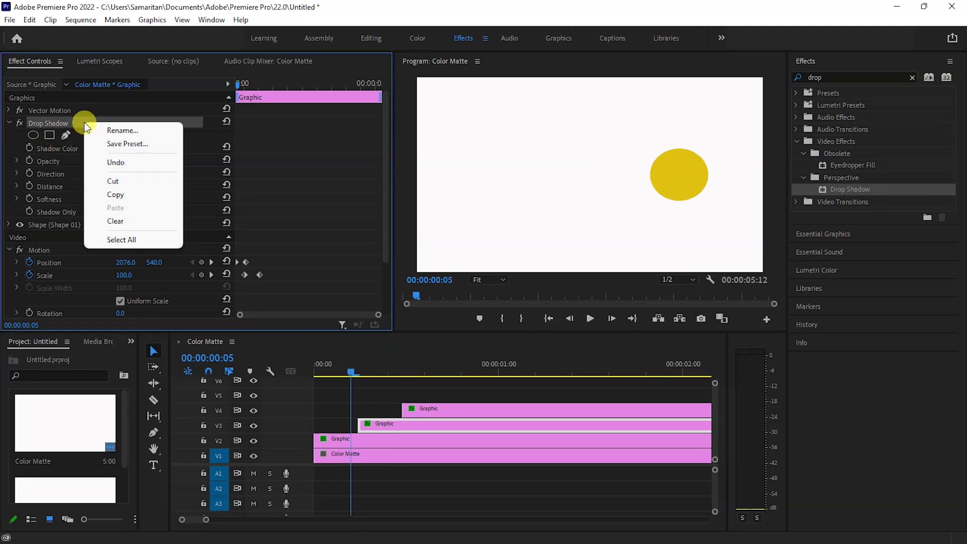
pyautogui.click(125, 195)
pyautogui.click(428, 410)
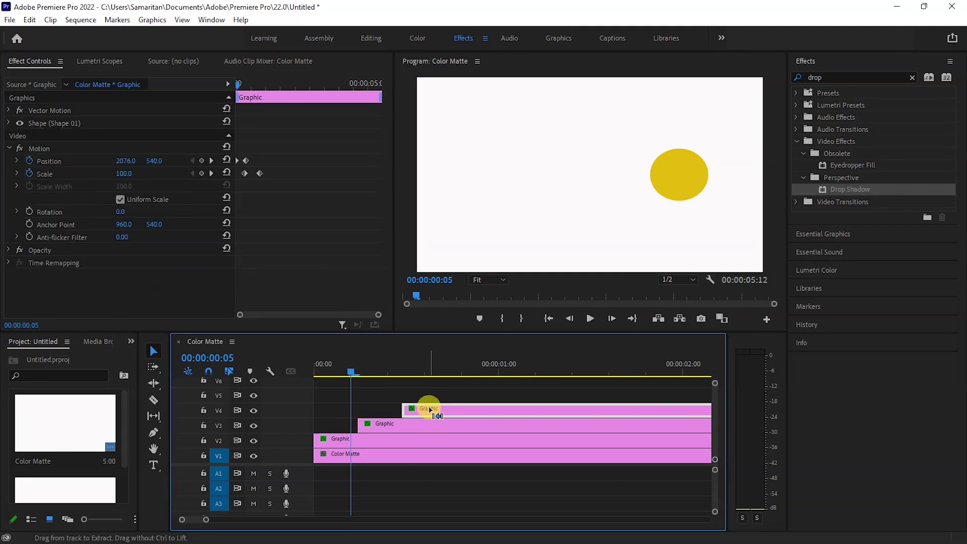
pyautogui.hotkey('ctrl', 'v')
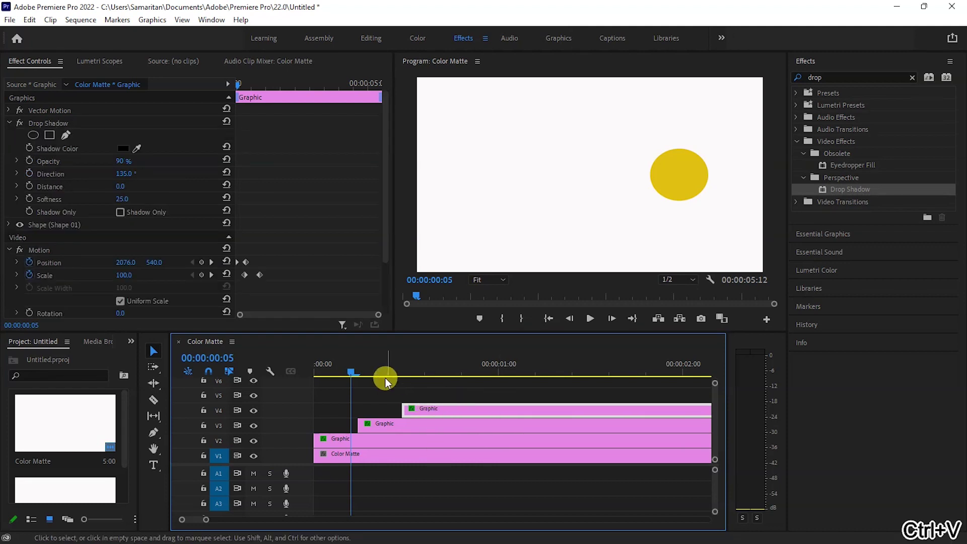
pyautogui.press('space')
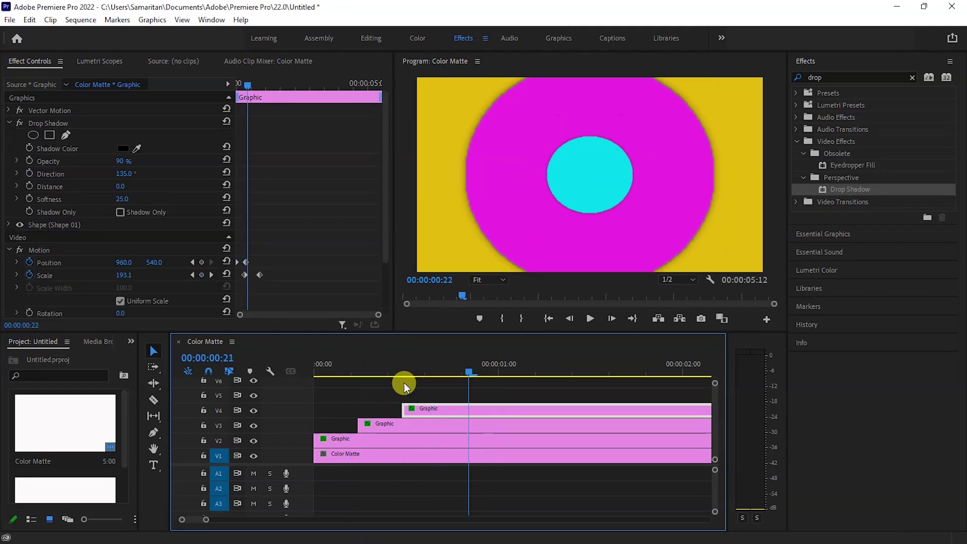
pyautogui.press('Home')
pyautogui.press('space')
pyautogui.press('space')
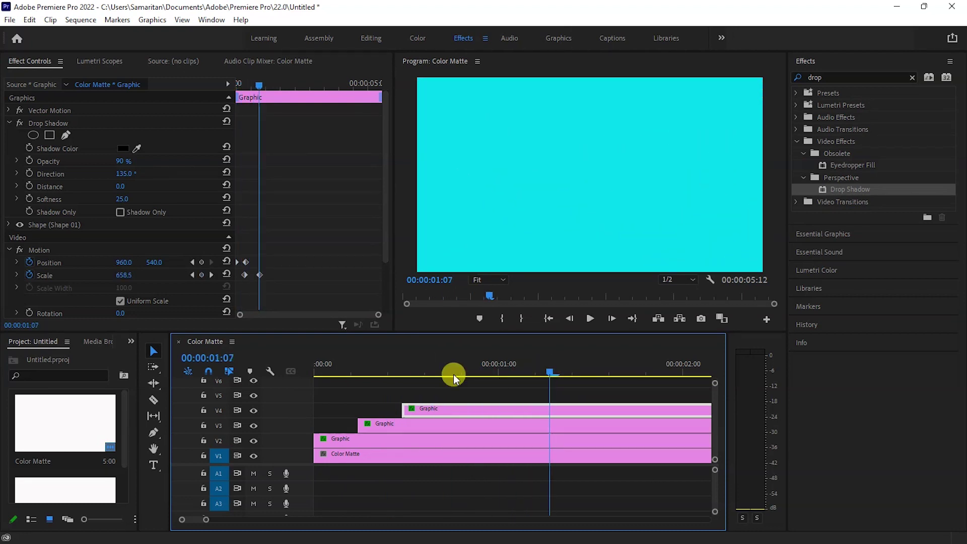
pyautogui.click(313, 371)
pyautogui.press('space')
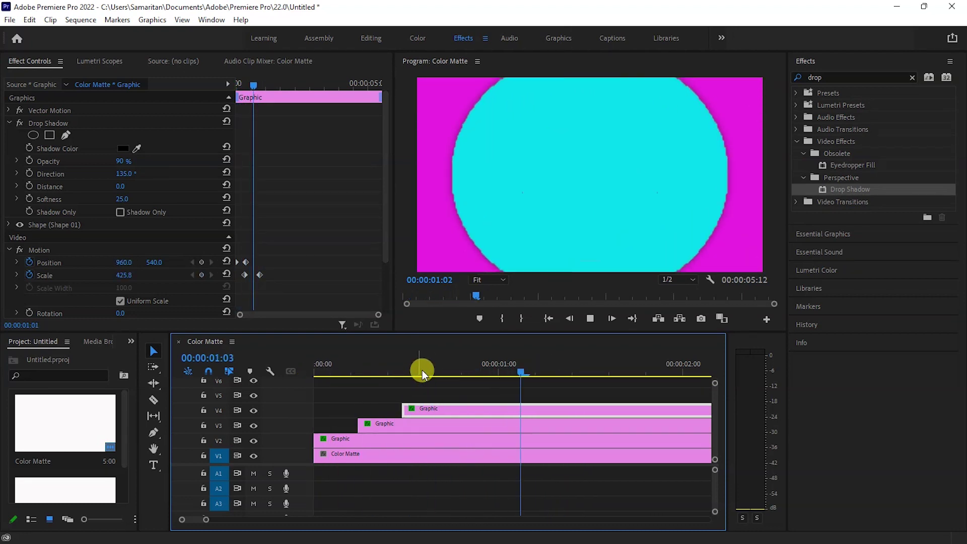
pyautogui.press('space')
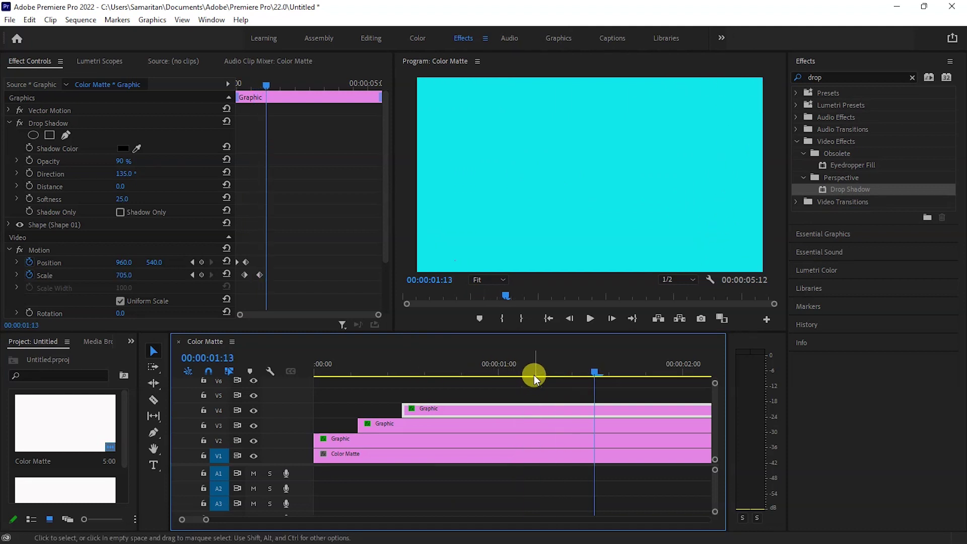
pyautogui.moveTo(597, 372); pyautogui.dragTo(303, 370)
pyautogui.moveTo(430, 375)
pyautogui.mouseDown()
pyautogui.moveTo(486, 380)
pyautogui.moveTo(290, 377)
pyautogui.mouseUp()
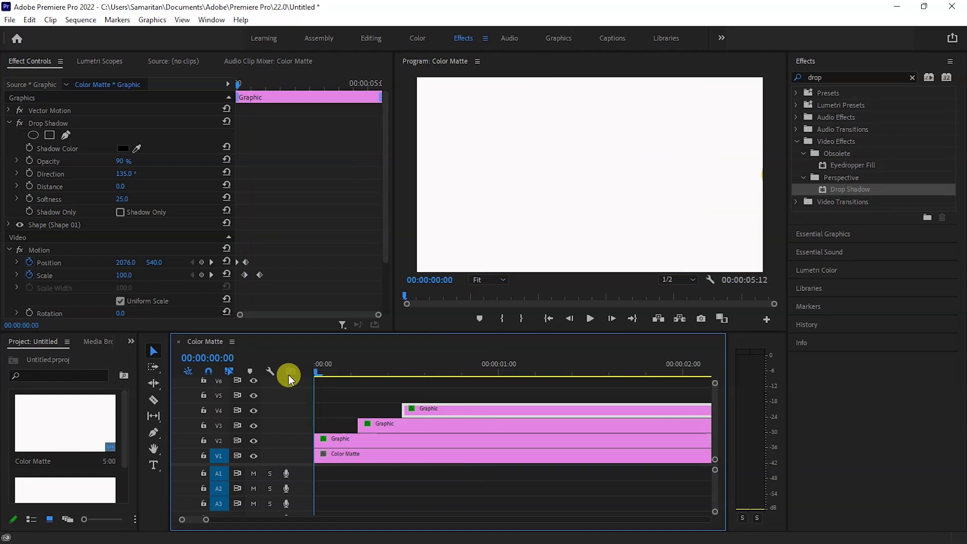
# Step: Cut the V2–V4 Graphic clips at 00:00:01:09 with the Razor tool
pyautogui.press('-')
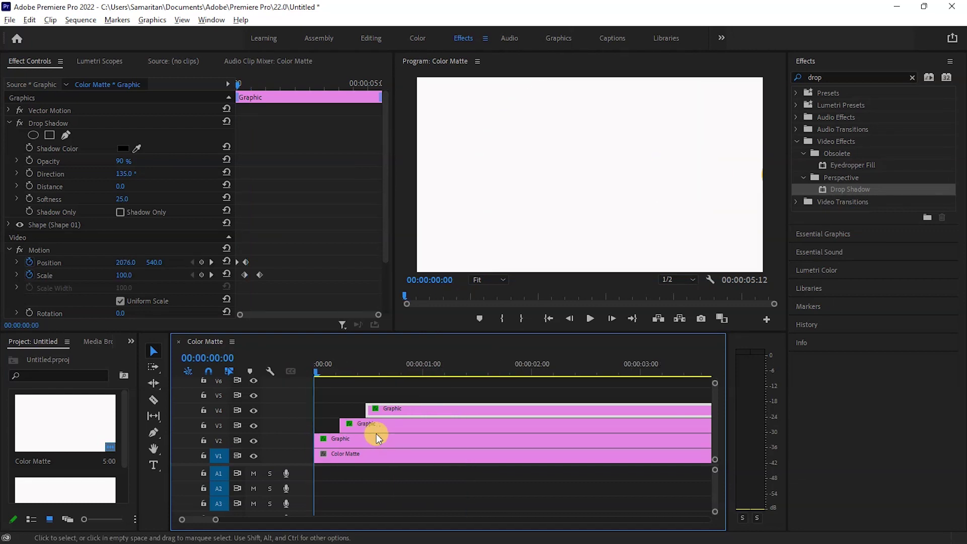
pyautogui.press('-')
pyautogui.moveTo(317, 373); pyautogui.dragTo(437, 378)
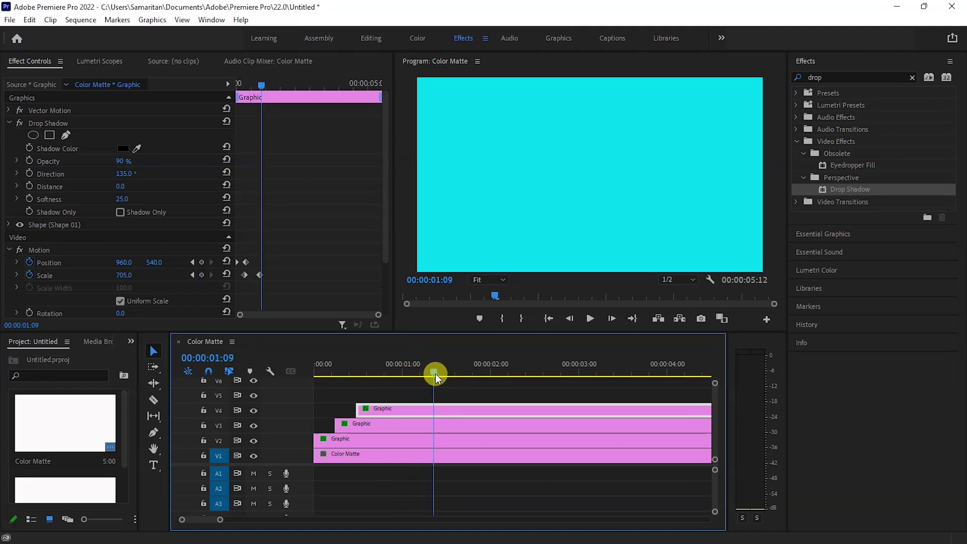
pyautogui.click(154, 400)
pyautogui.click(434, 409)
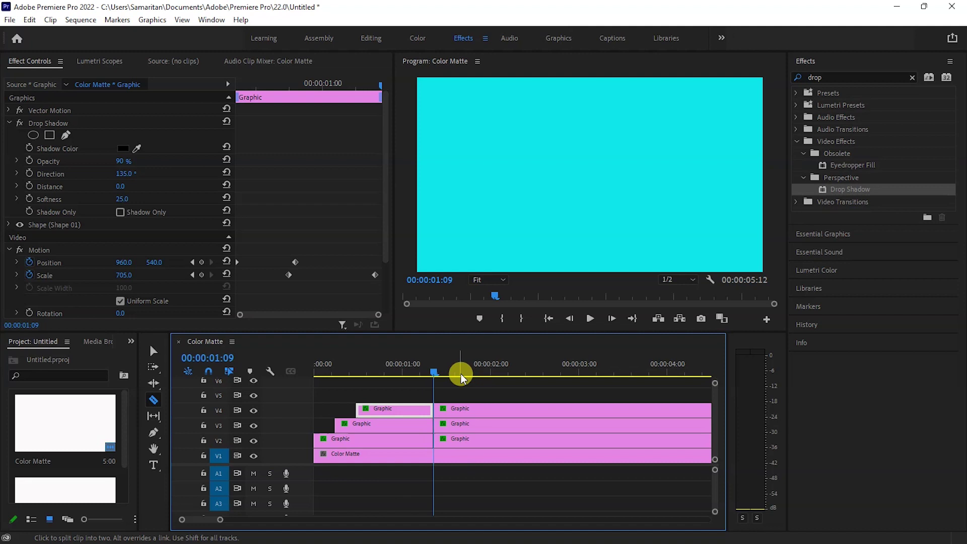
# Step: Delete the right-hand pieces of the three Graphic clips
pyautogui.click(157, 353)
pyautogui.moveTo(473, 393)
pyautogui.mouseDown()
pyautogui.moveTo(475, 442)
pyautogui.moveTo(483, 420)
pyautogui.mouseUp()
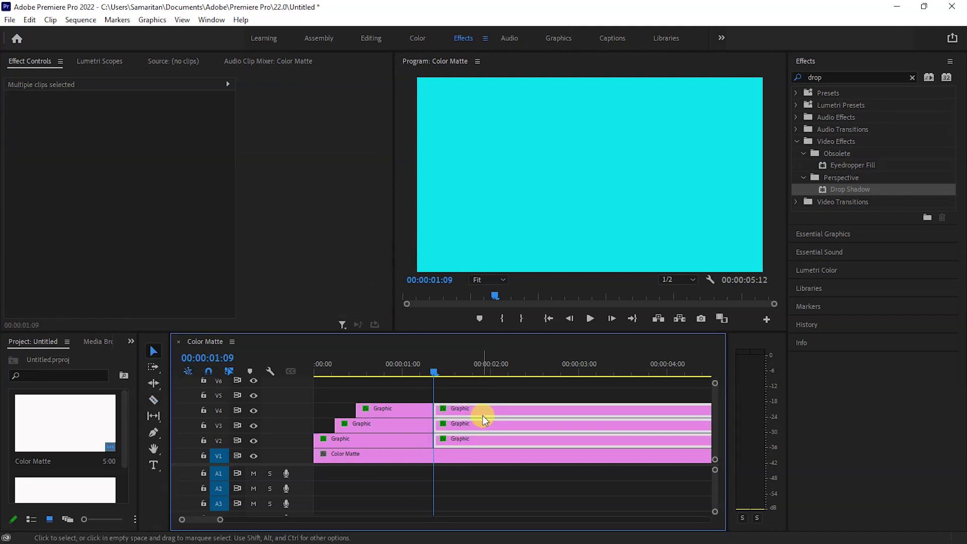
pyautogui.press('Delete')
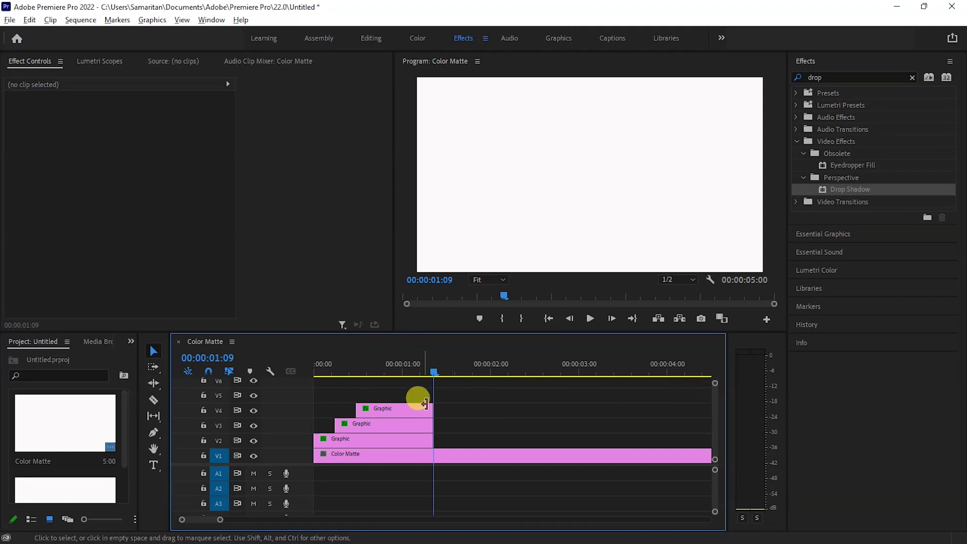
# Step: In the Editing workspace, Alt-drag a copy of the three V2–V4 Graphic clips further right
pyautogui.scroll(-3, 487, 425)
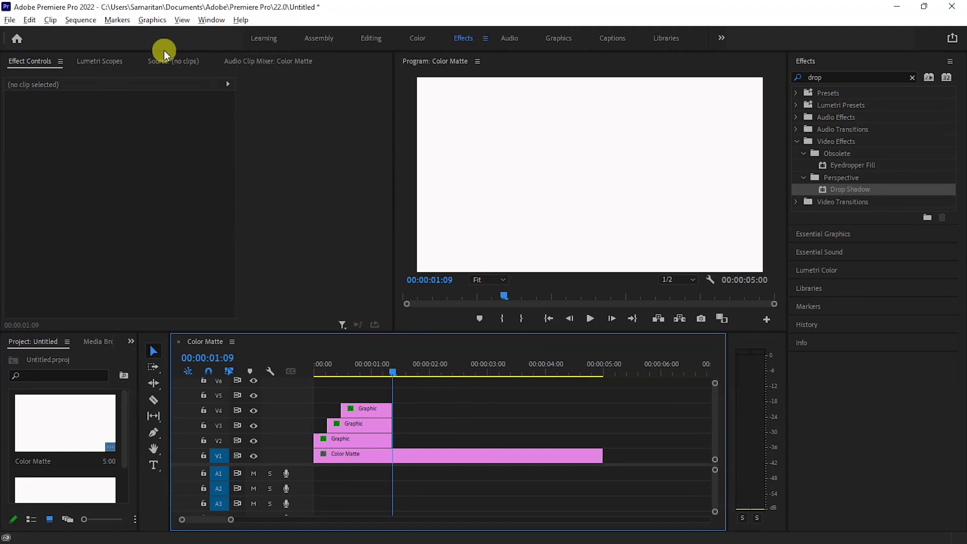
pyautogui.click(371, 38)
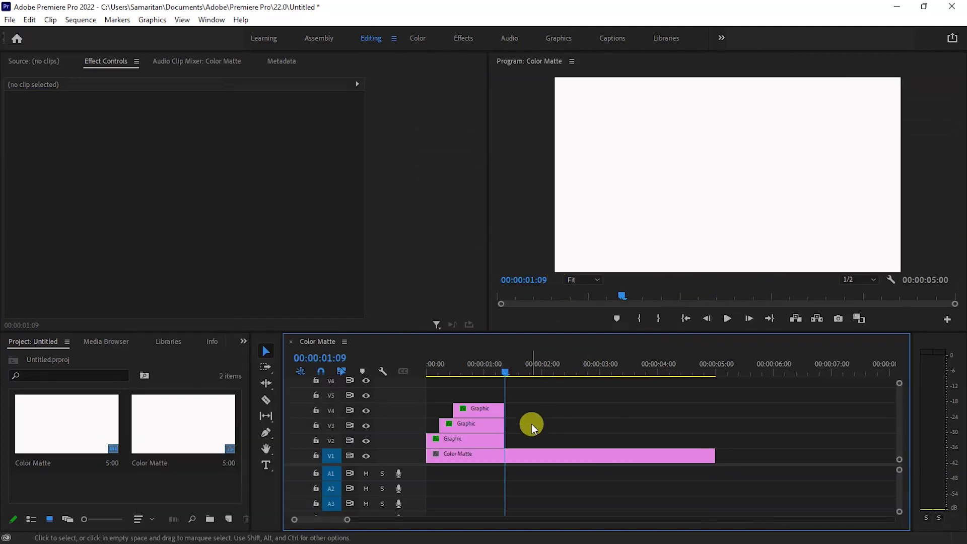
pyautogui.moveTo(529, 437); pyautogui.dragTo(446, 407)
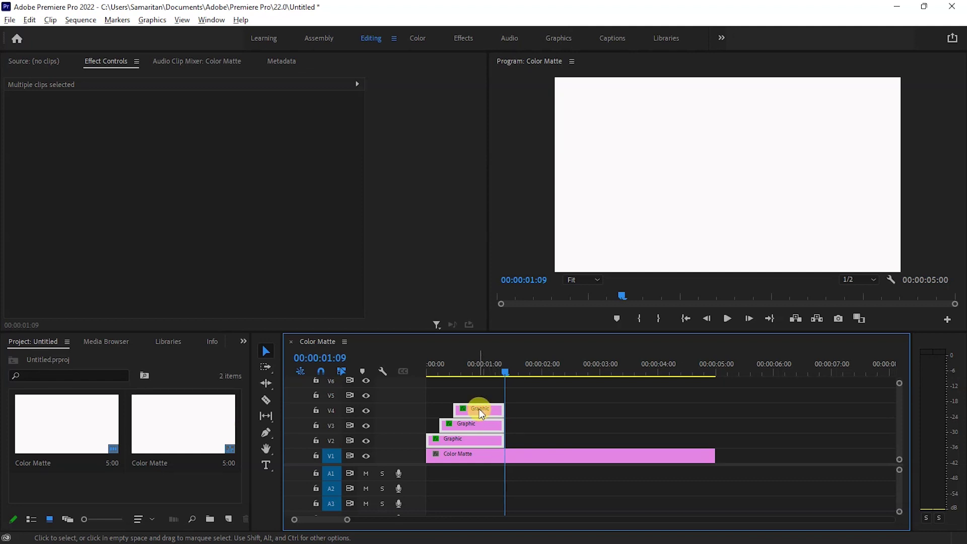
pyautogui.moveTo(474, 409); pyautogui.dragTo(573, 407)
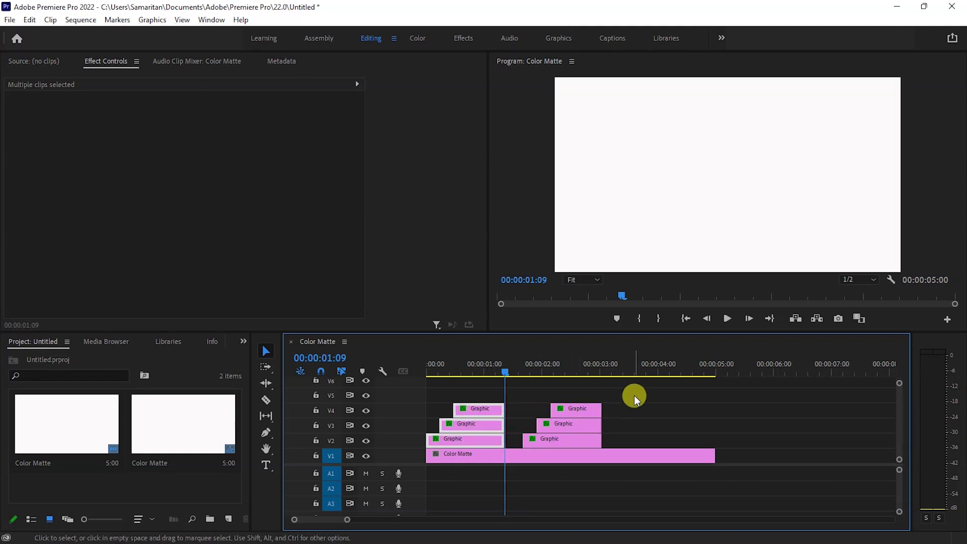
pyautogui.moveTo(633, 395); pyautogui.dragTo(569, 436)
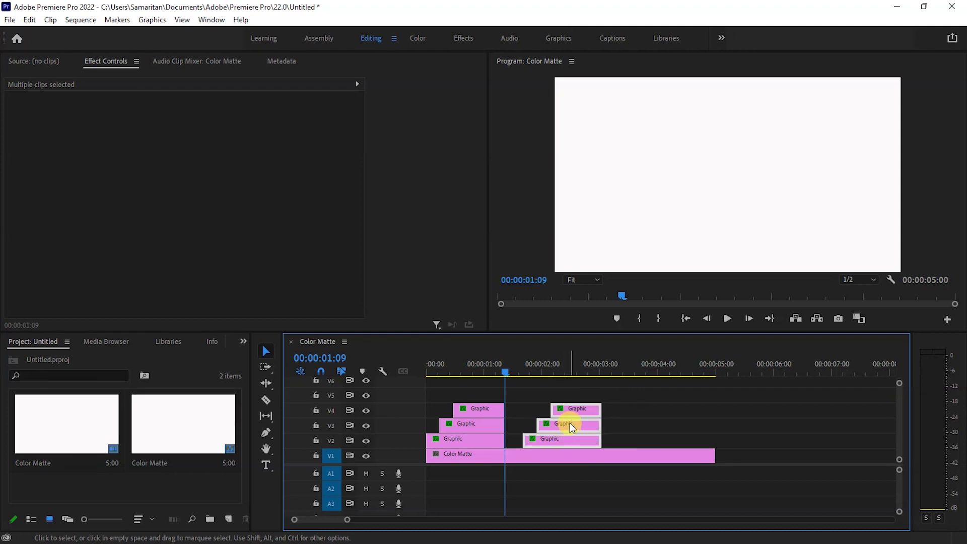
pyautogui.rightClick(570, 424)
# Step: Nest the copied clips as Nested Sequence 01 and set it to Reverse Speed
pyautogui.click(595, 302)
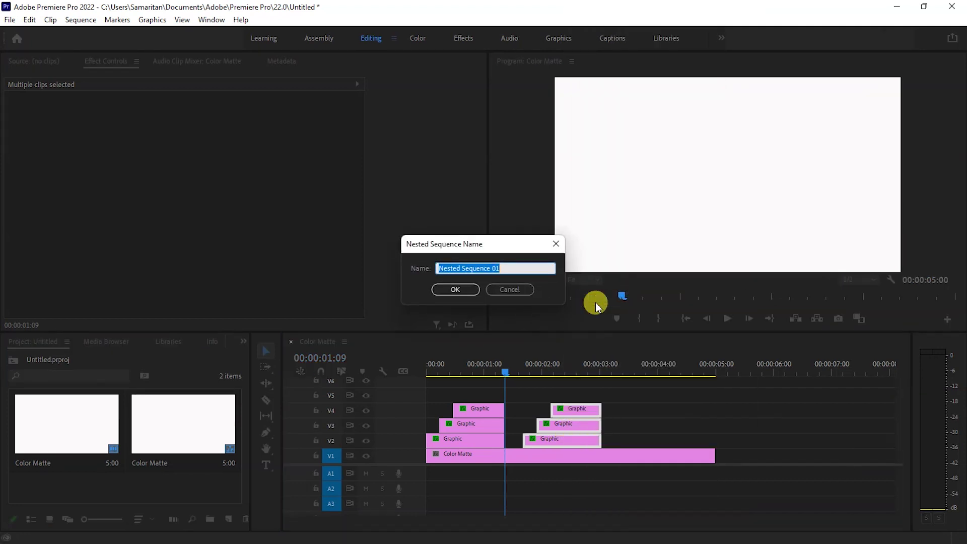
pyautogui.click(448, 289)
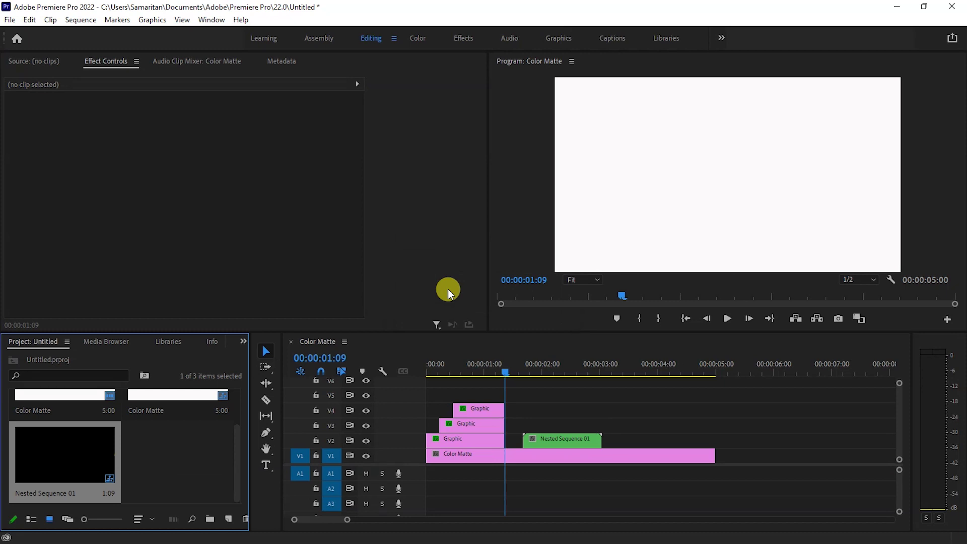
pyautogui.click(543, 437)
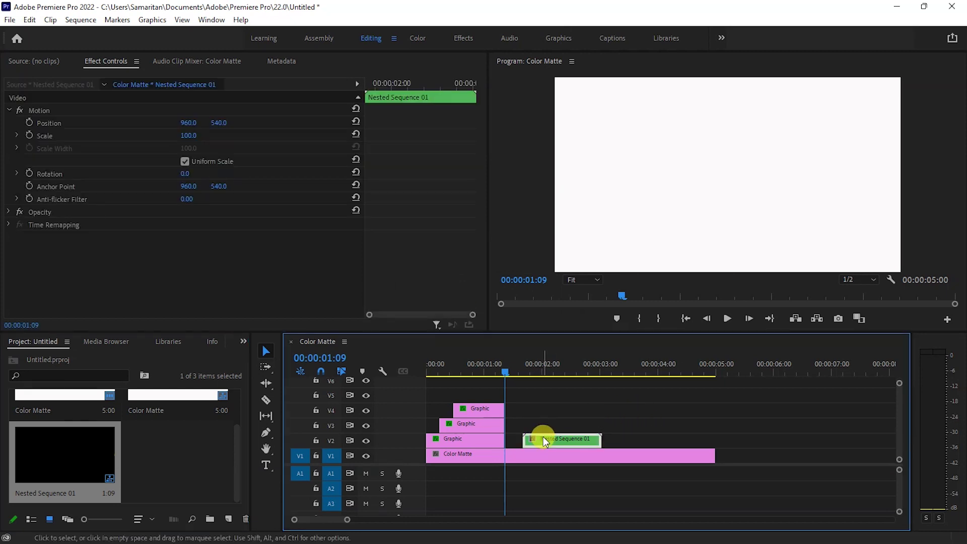
pyautogui.rightClick(542, 437)
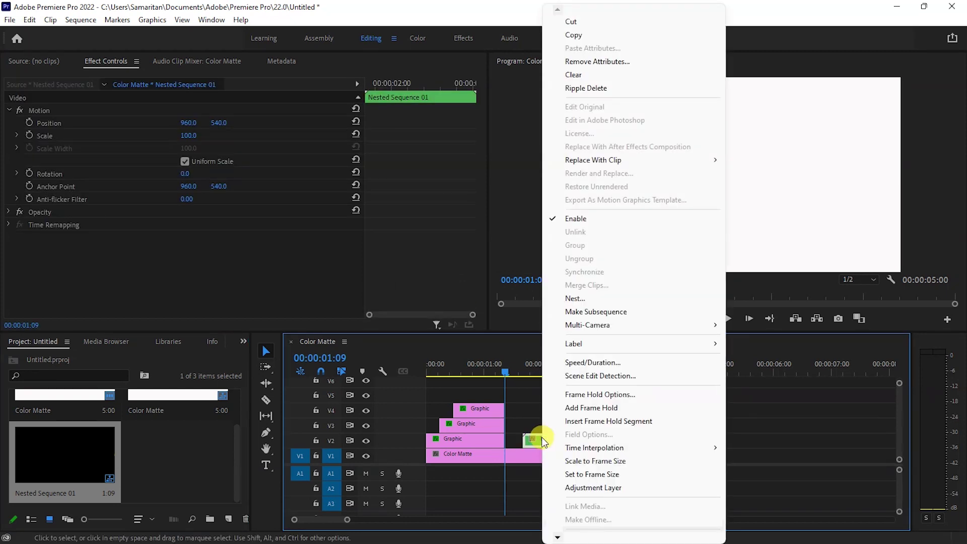
pyautogui.click(588, 362)
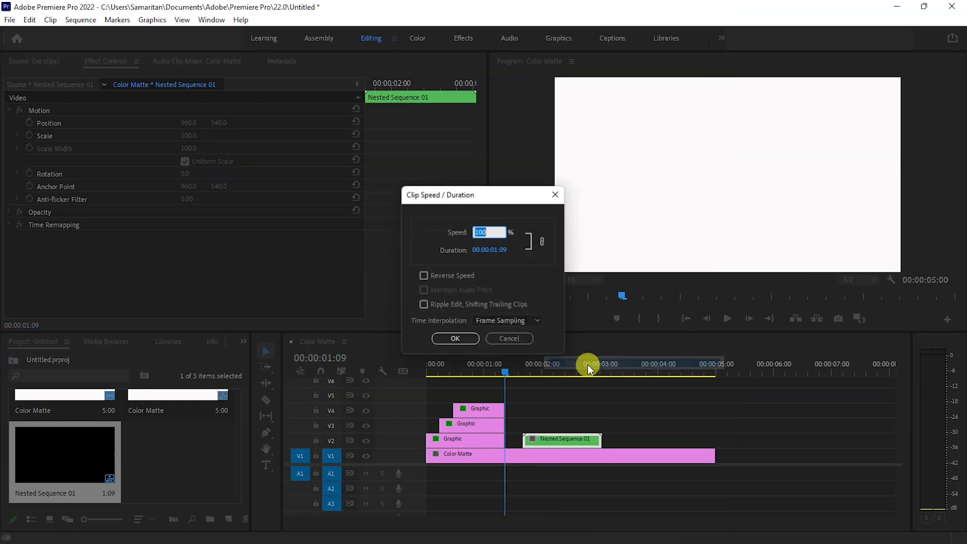
pyautogui.click(424, 276)
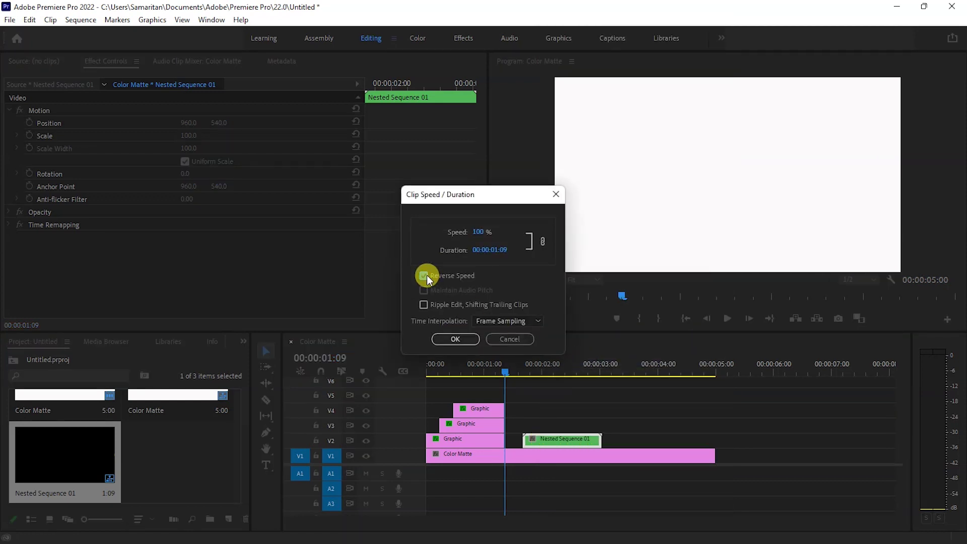
pyautogui.click(457, 339)
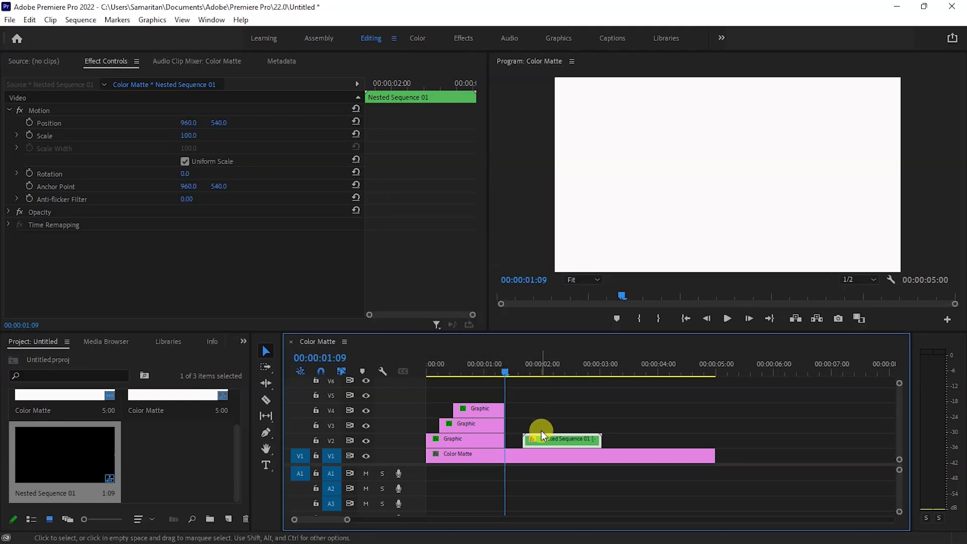
# Step: Move the nested clip to start at 00:00:01:09 and play the sequence from the start
pyautogui.moveTo(544, 439); pyautogui.dragTo(528, 439)
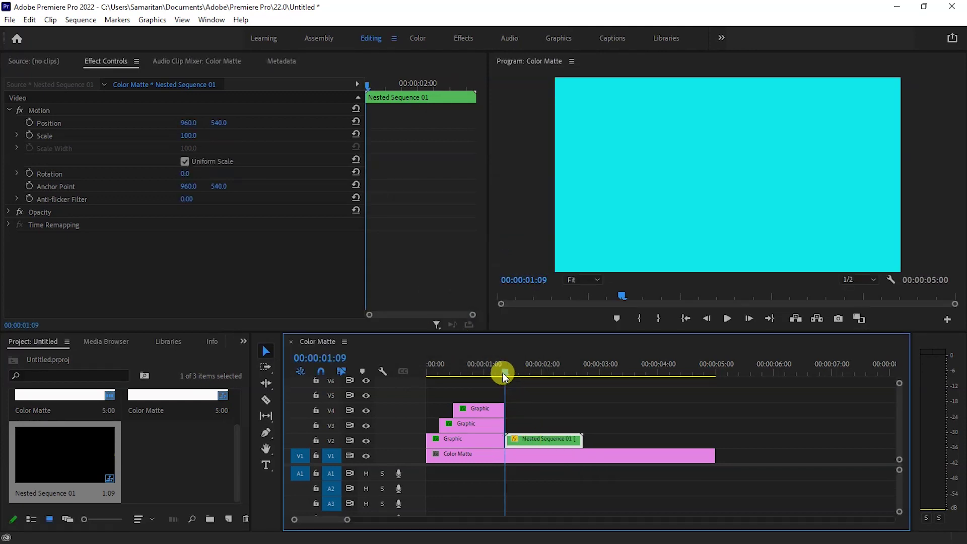
pyautogui.moveTo(502, 373); pyautogui.dragTo(389, 379)
pyautogui.press('space')
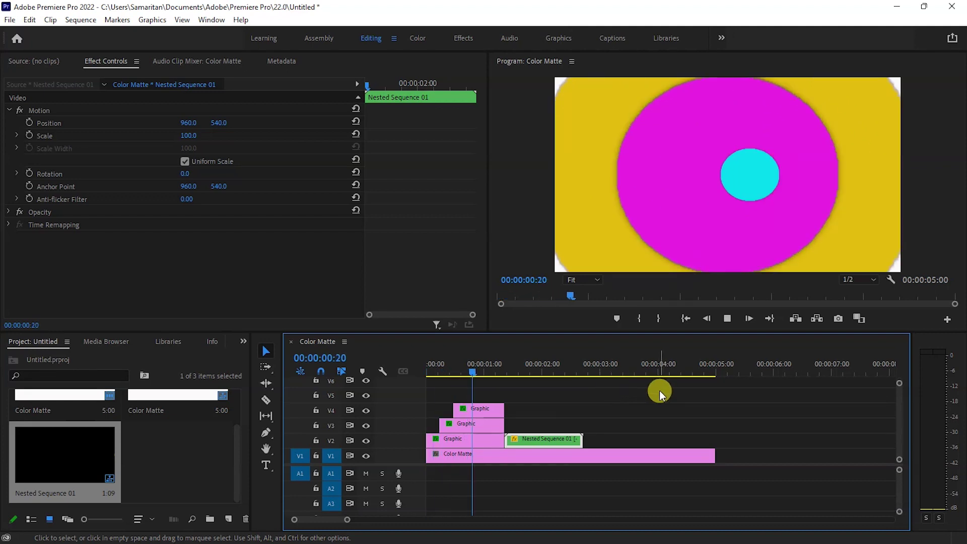
pyautogui.press('space')
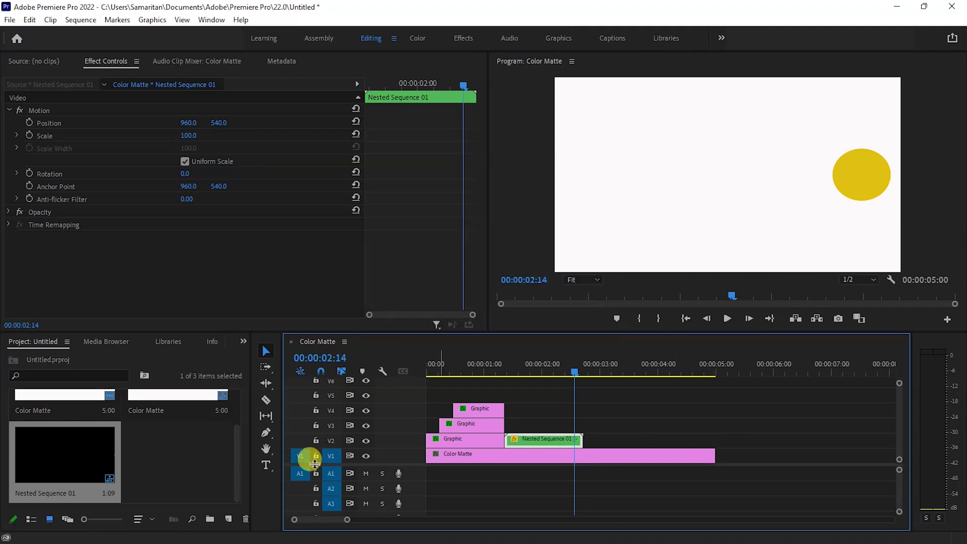
pyautogui.doubleClick(186, 462)
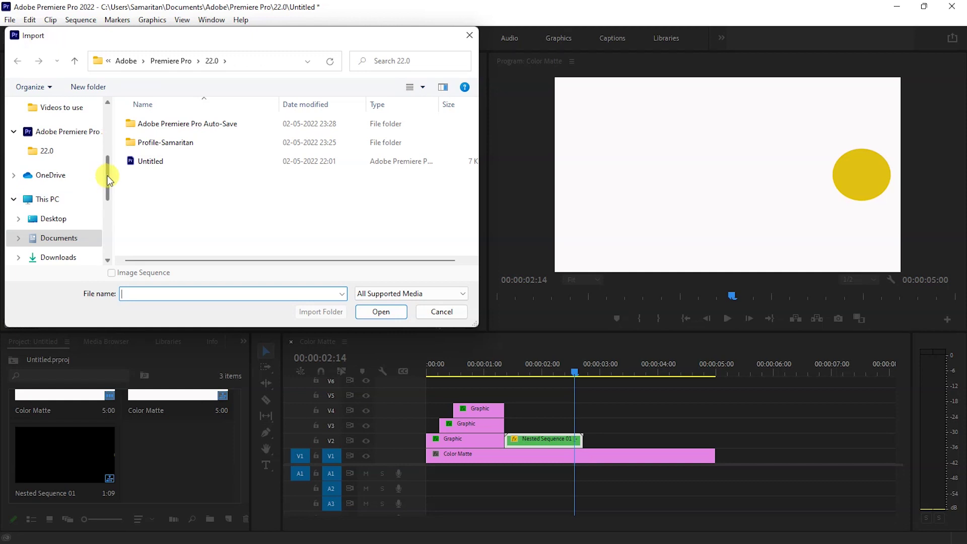
# Step: Import Pexels Videos 2711134 and Robin - 21723 from the Downloads/projexct folder
pyautogui.moveTo(108, 178); pyautogui.dragTo(105, 120)
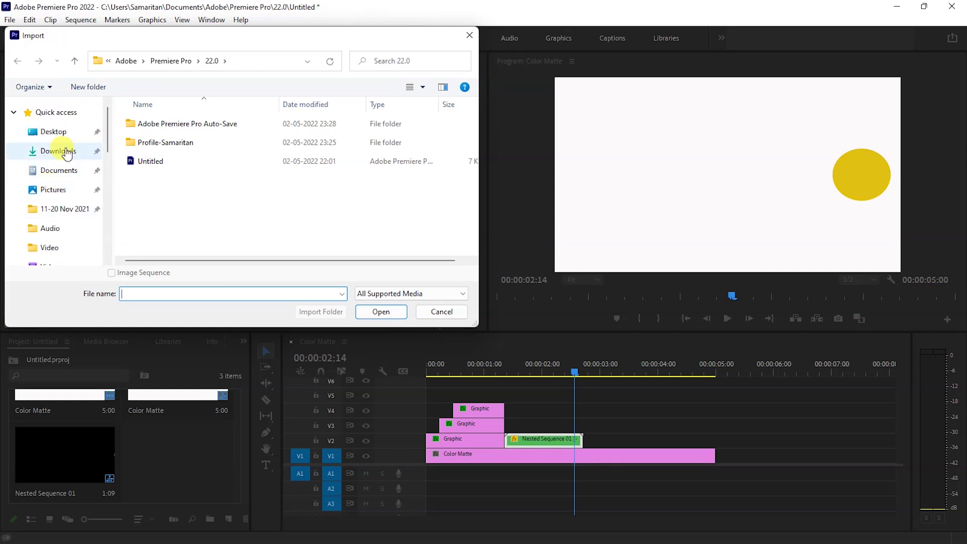
pyautogui.click(58, 151)
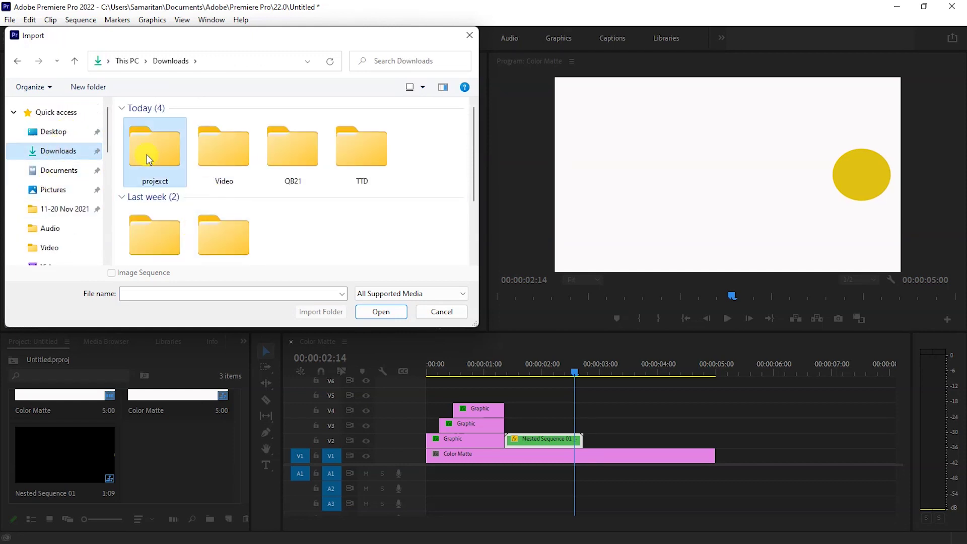
pyautogui.doubleClick(146, 154)
pyautogui.hotkey('ctrl', 'a')
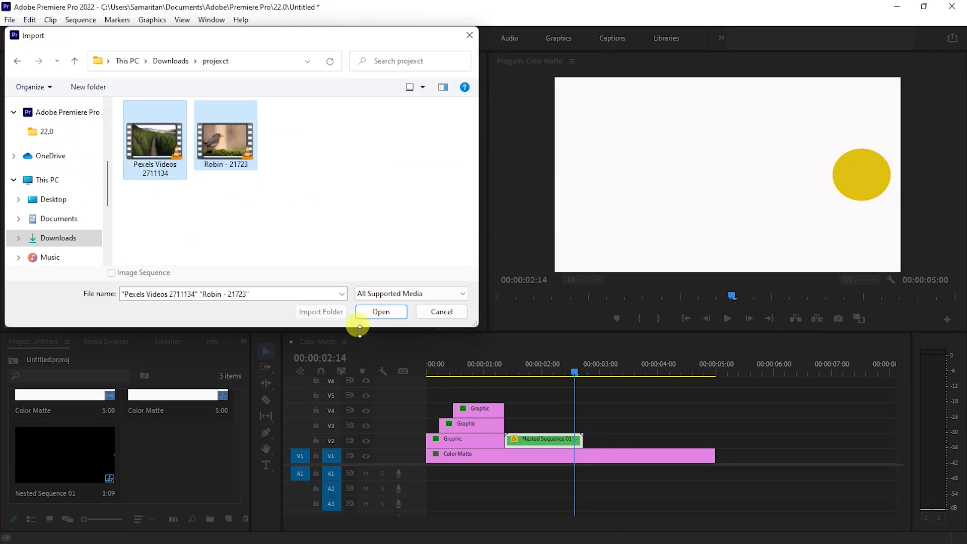
pyautogui.click(377, 312)
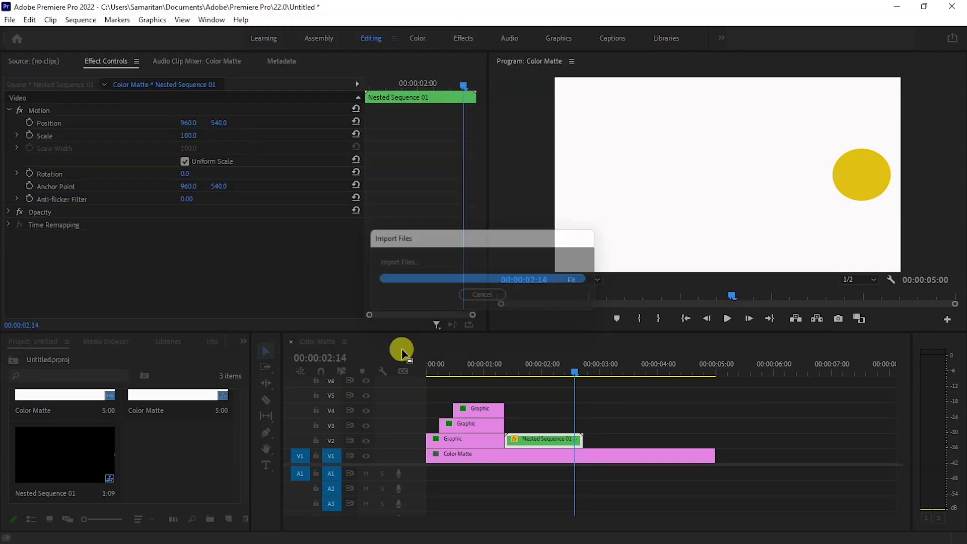
pyautogui.click(502, 455)
# Step: Clear the Color Matte clip and move the Graphic and nested clips later
pyautogui.rightClick(502, 455)
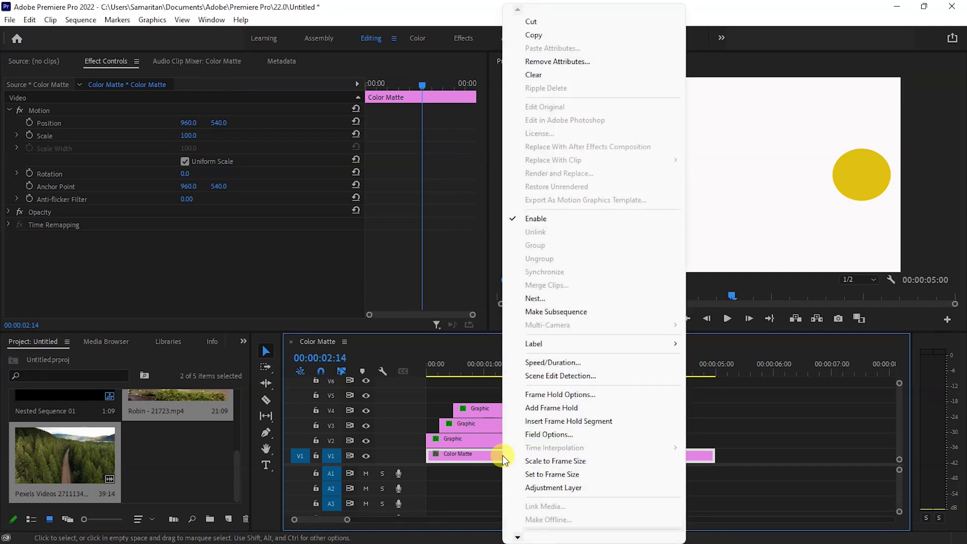
pyautogui.click(534, 74)
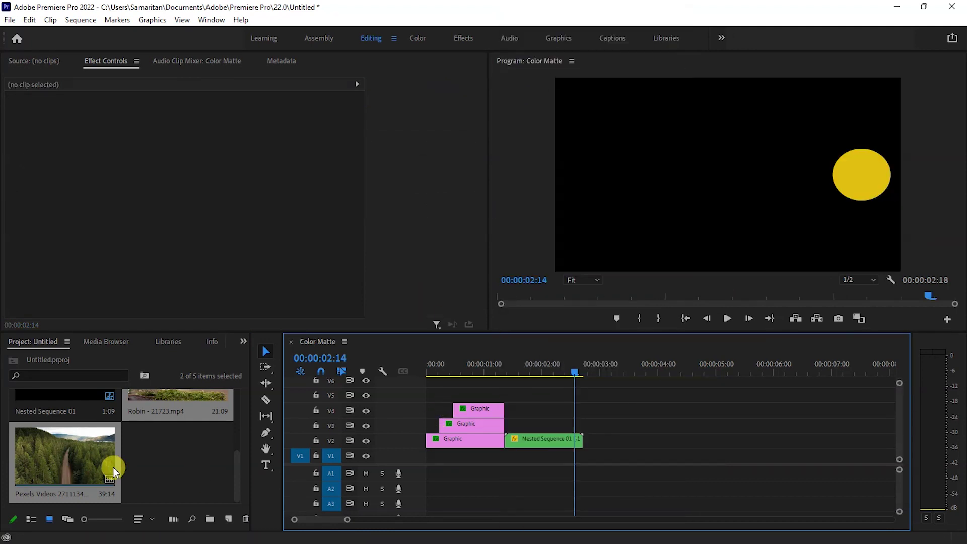
pyautogui.moveTo(632, 481)
pyautogui.mouseDown()
pyautogui.moveTo(440, 409)
pyautogui.moveTo(768, 394)
pyautogui.mouseUp()
pyautogui.press('-')
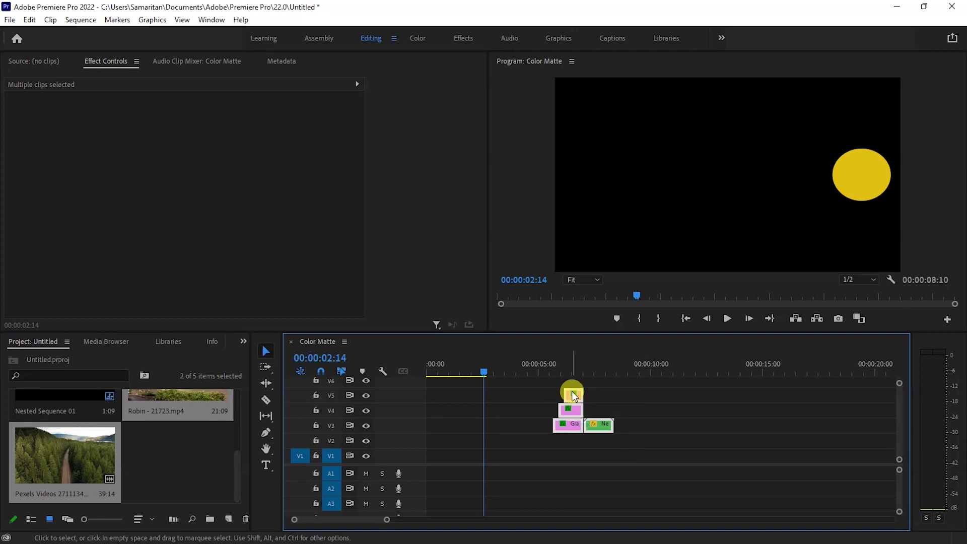
pyautogui.moveTo(572, 395); pyautogui.dragTo(678, 395)
# Step: Add both videos to V2, Pexels before Robin, and move the transition clips to their cut
pyautogui.moveTo(71, 459)
pyautogui.mouseDown()
pyautogui.moveTo(448, 505)
pyautogui.moveTo(422, 498)
pyautogui.mouseUp()
pyautogui.press('\\')
pyautogui.click(618, 442)
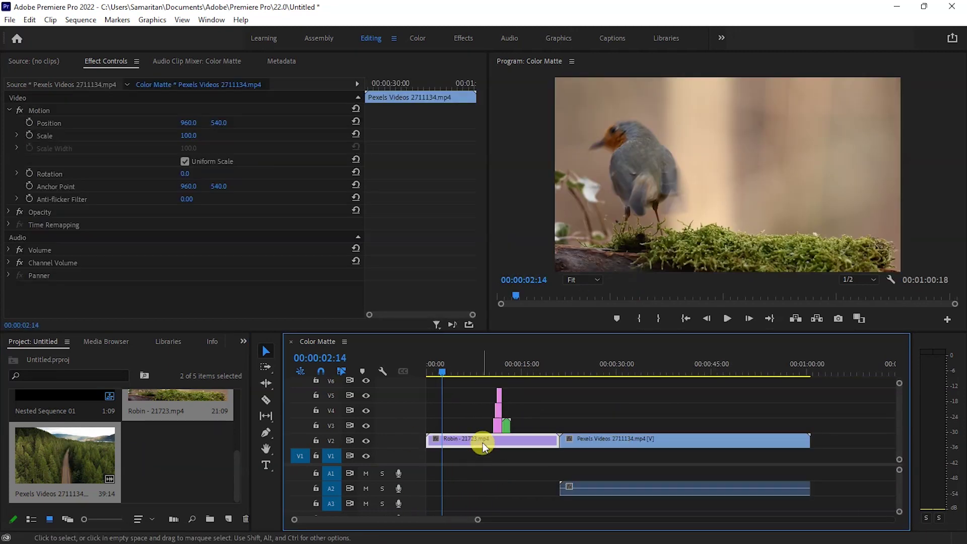
pyautogui.moveTo(482, 443); pyautogui.dragTo(863, 438)
pyautogui.moveTo(467, 434)
pyautogui.mouseDown()
pyautogui.moveTo(450, 394)
pyautogui.moveTo(770, 406)
pyautogui.mouseUp()
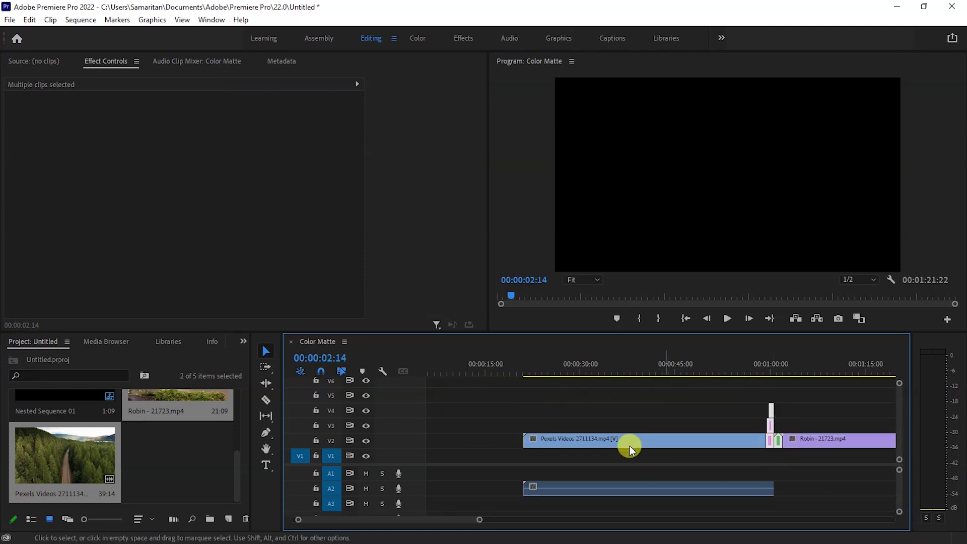
# Step: Raise the transition clips one track and close the gap between the forest and Robin clips
pyautogui.scroll(-5, 630, 445)
pyautogui.scroll(2, 479, 447)
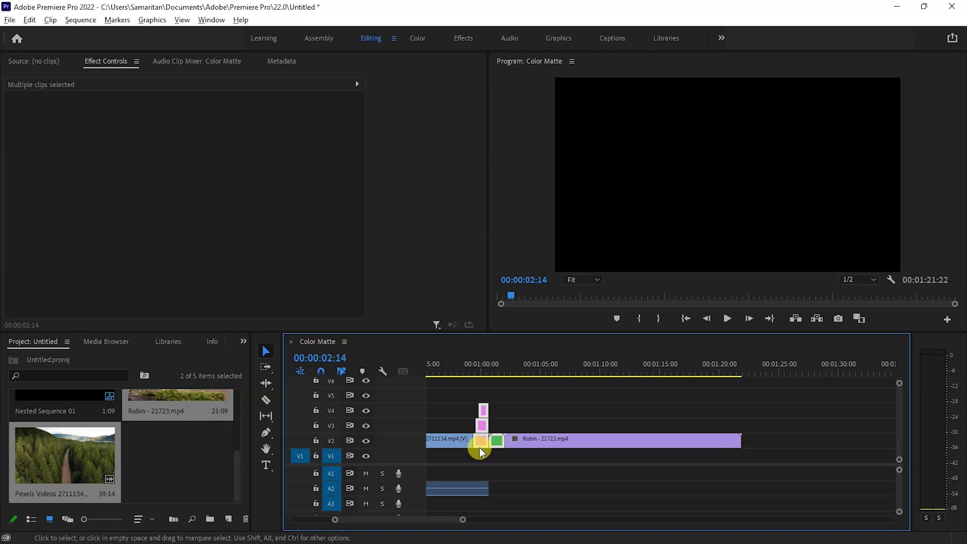
pyautogui.scroll(2, 480, 447)
pyautogui.scroll(2, 479, 447)
pyautogui.moveTo(481, 426); pyautogui.dragTo(484, 411)
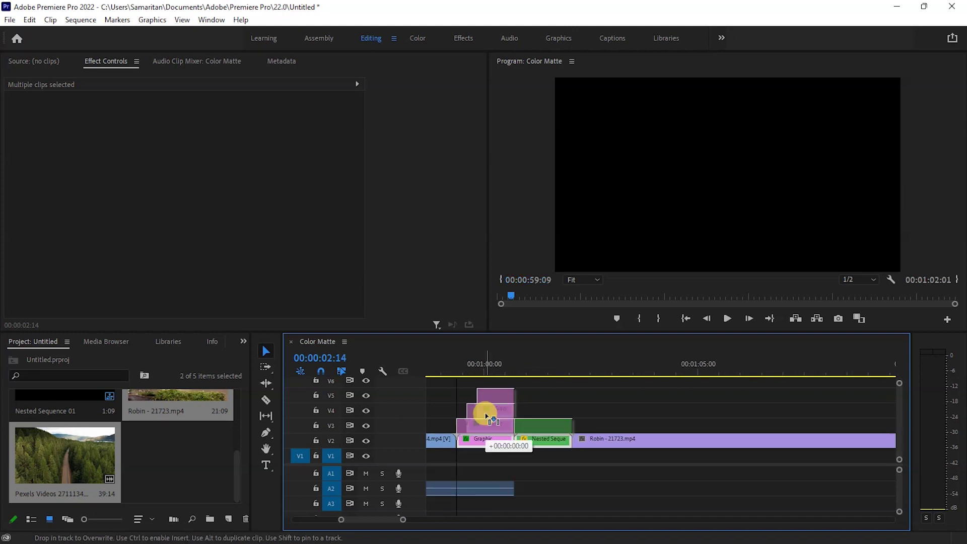
pyautogui.scroll(-2, 540, 453)
pyautogui.scroll(-2, 549, 456)
pyautogui.moveTo(572, 444); pyautogui.dragTo(553, 441)
pyautogui.moveTo(491, 443); pyautogui.dragTo(510, 441)
# Step: Preview the circle-wipe transition across the cut into the robin shot
pyautogui.click(496, 360)
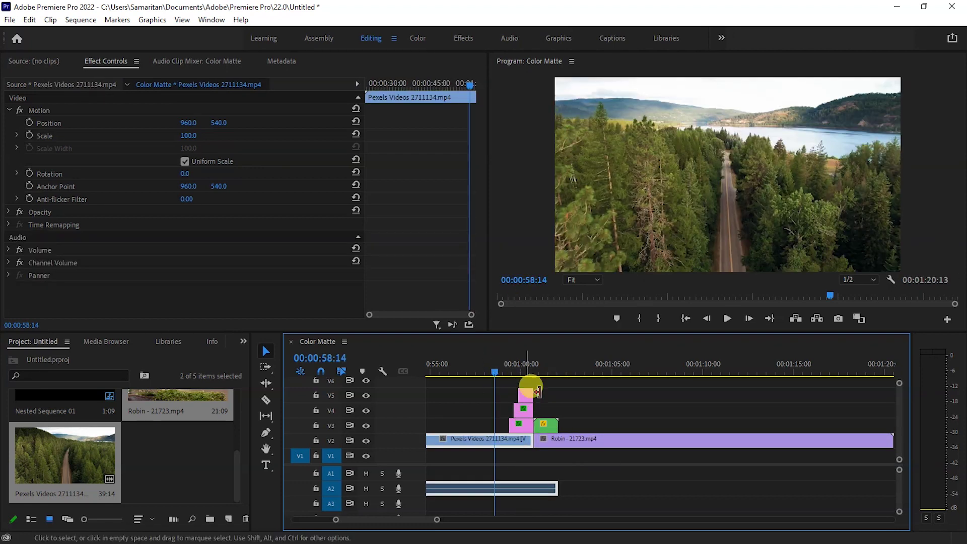
pyautogui.press('space')
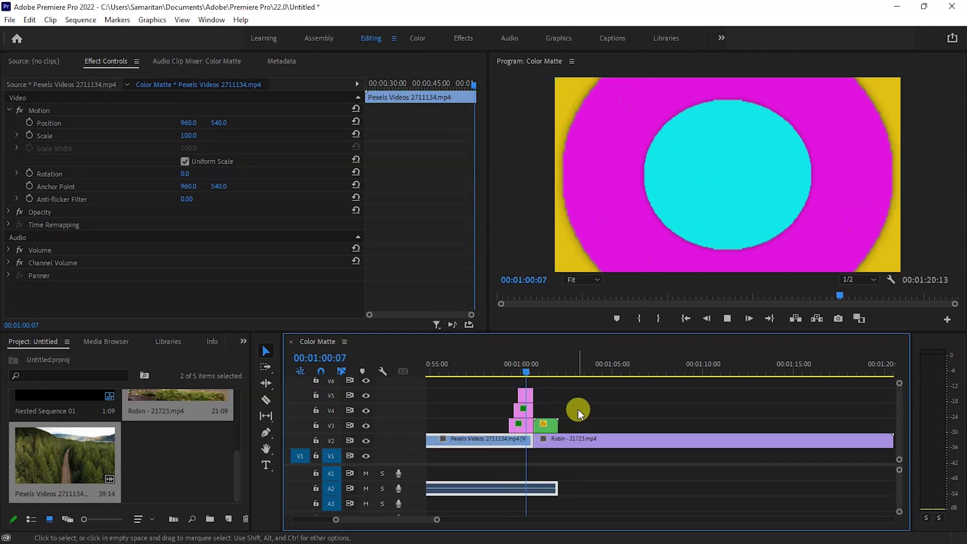
pyautogui.press('space')
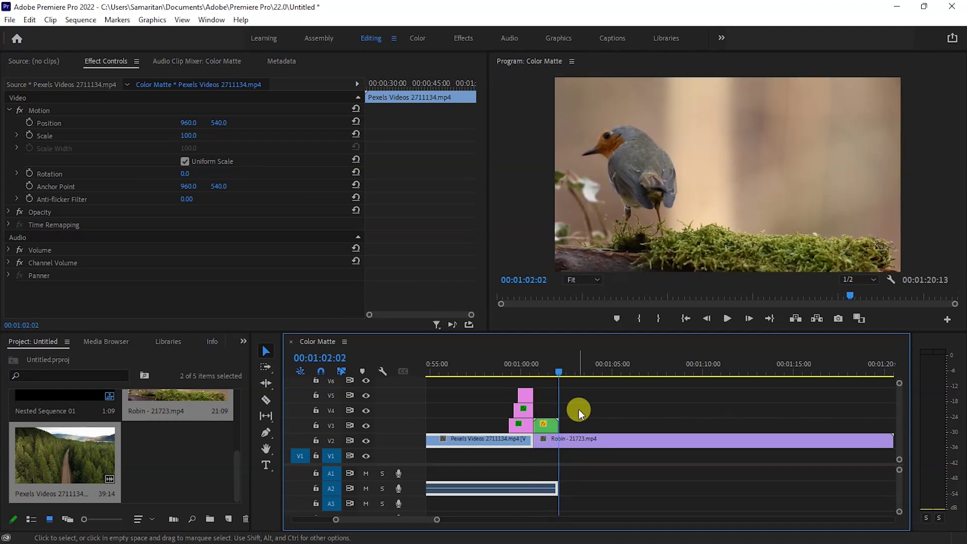
pyautogui.click(489, 364)
pyautogui.press('space')
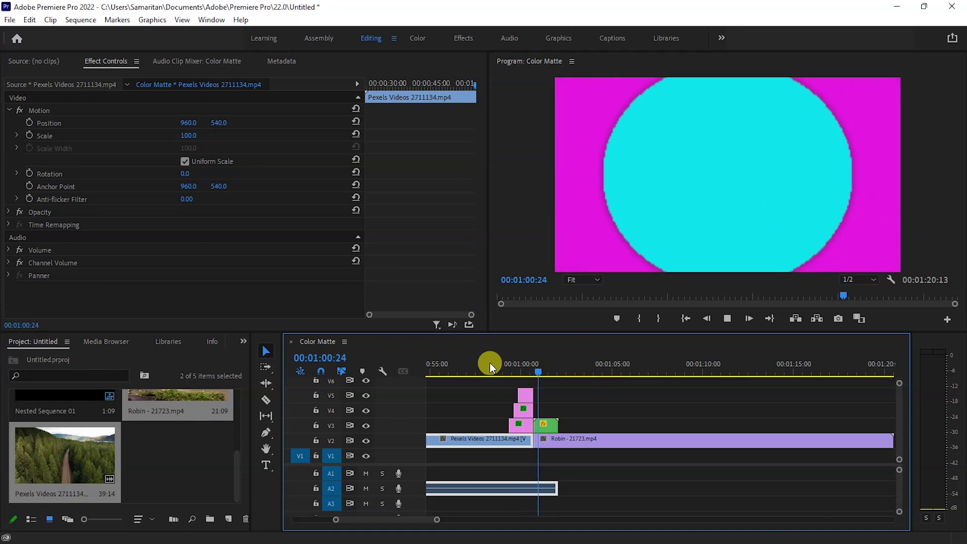
pyautogui.press('space')
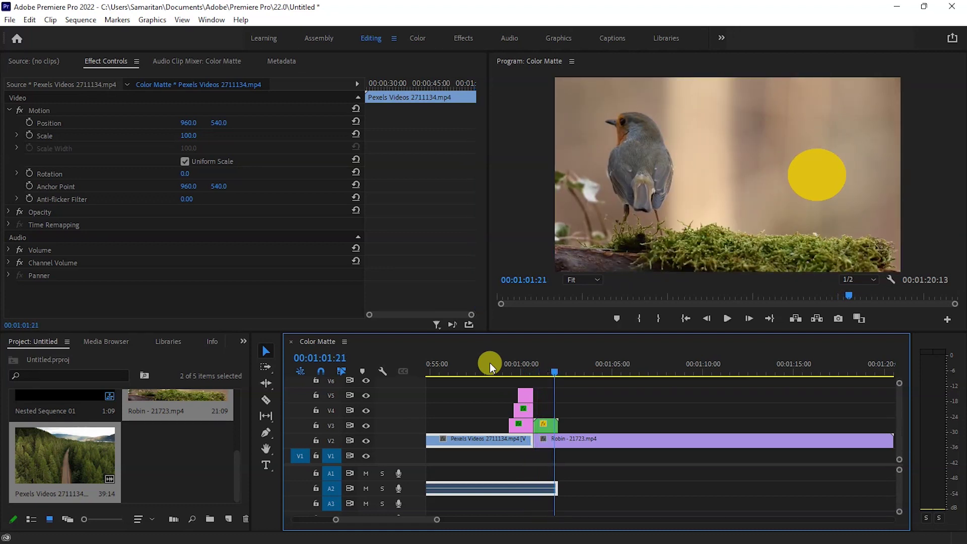
# Step: Unlink the Pexels forest clip and delete its audio
pyautogui.rightClick(500, 484)
pyautogui.click(531, 219)
pyautogui.rightClick(502, 486)
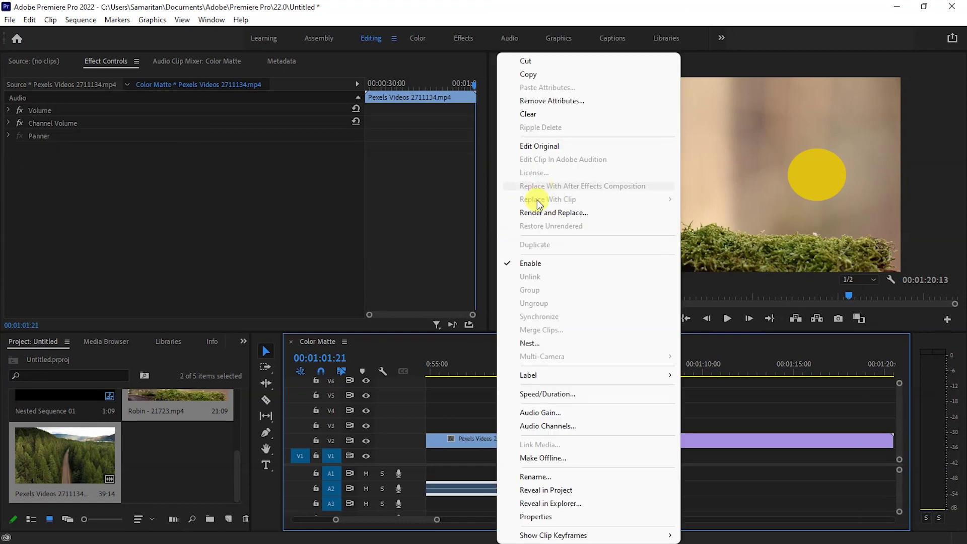
pyautogui.click(529, 113)
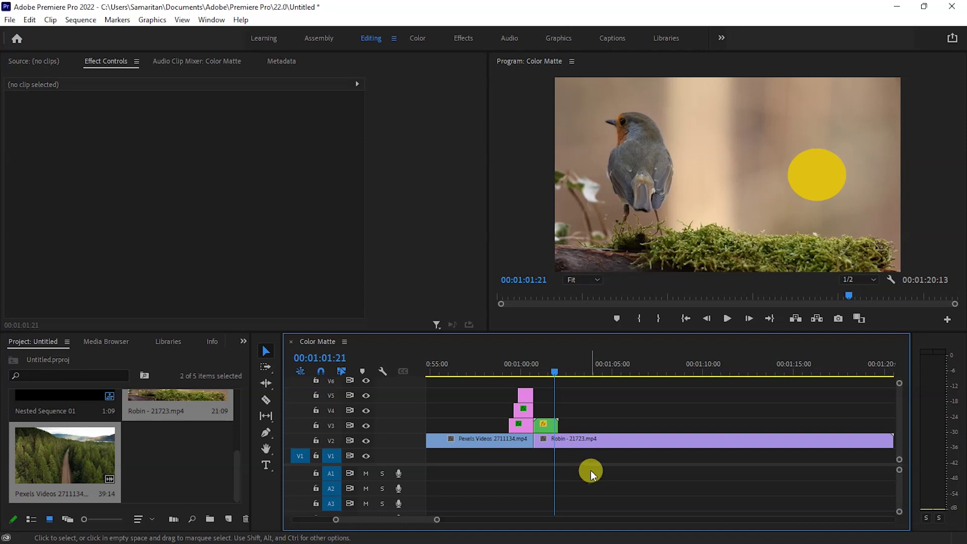
# Step: Replay the transition, then maximize the Program monitor
pyautogui.moveTo(554, 370); pyautogui.dragTo(534, 376)
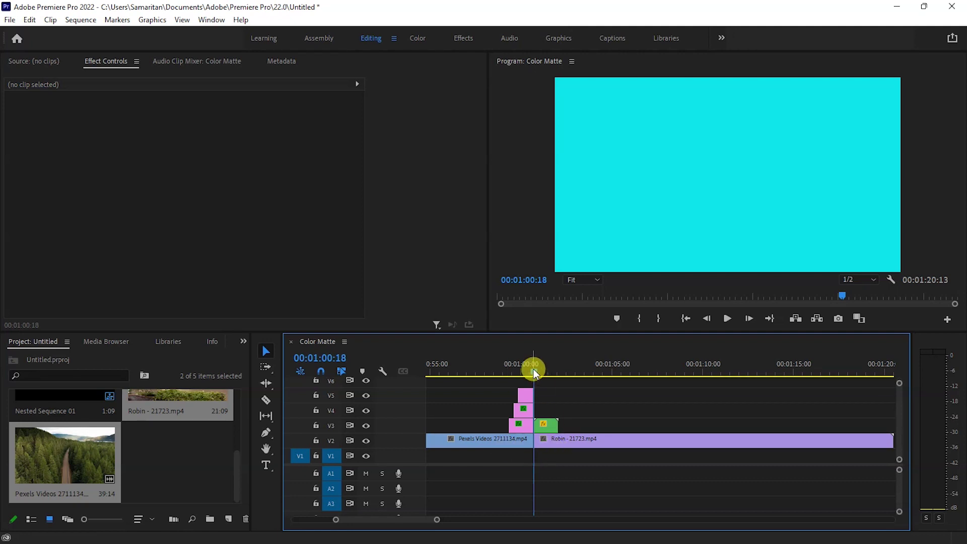
pyautogui.moveTo(533, 368); pyautogui.dragTo(482, 368)
pyautogui.press('space')
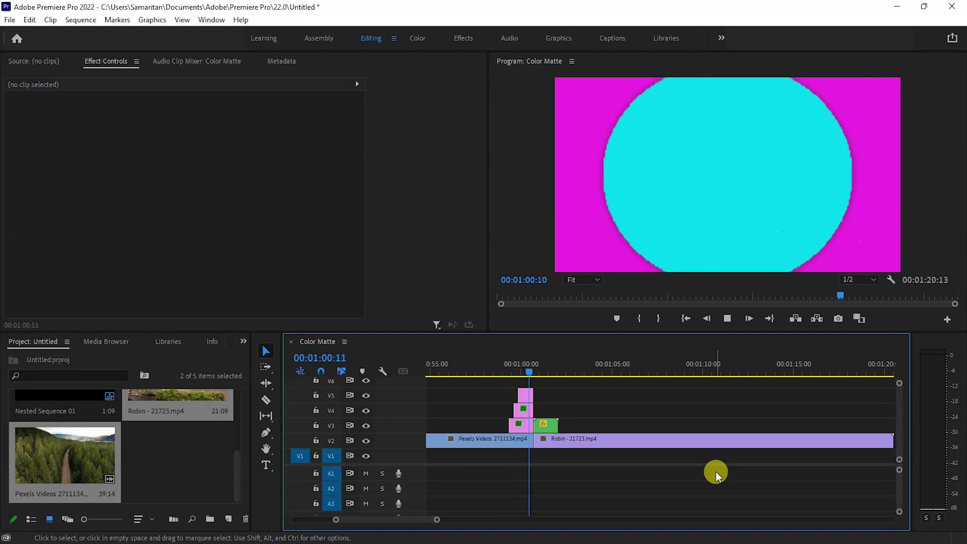
pyautogui.press('space')
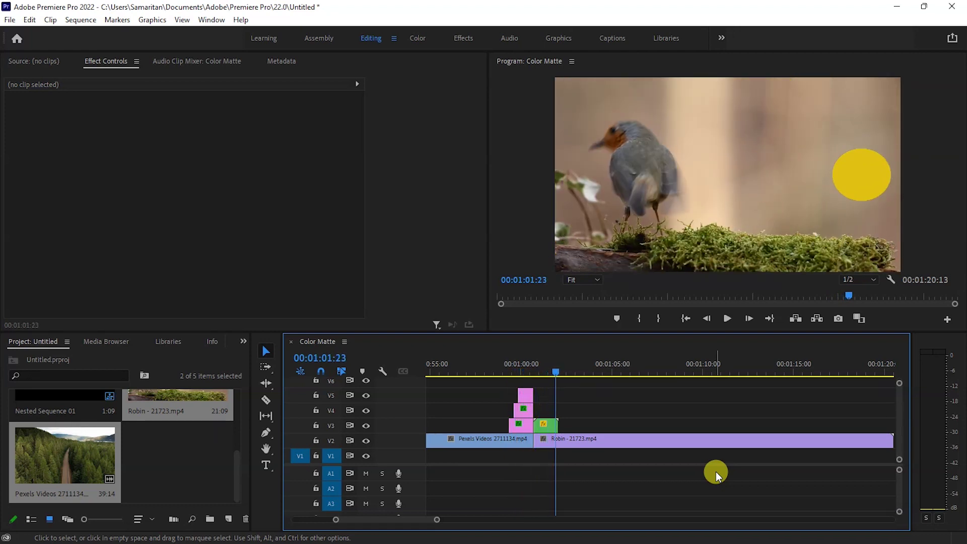
pyautogui.click(522, 206)
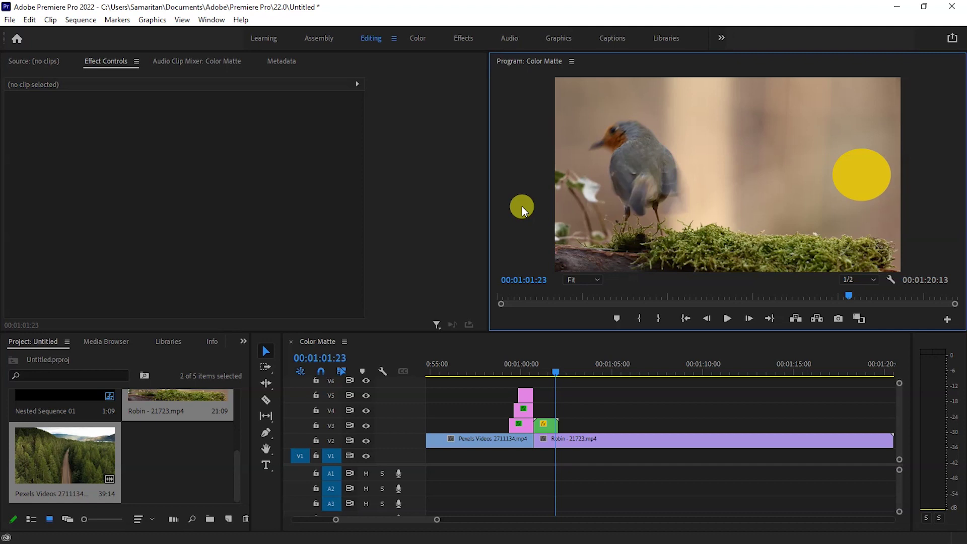
pyautogui.press('`')
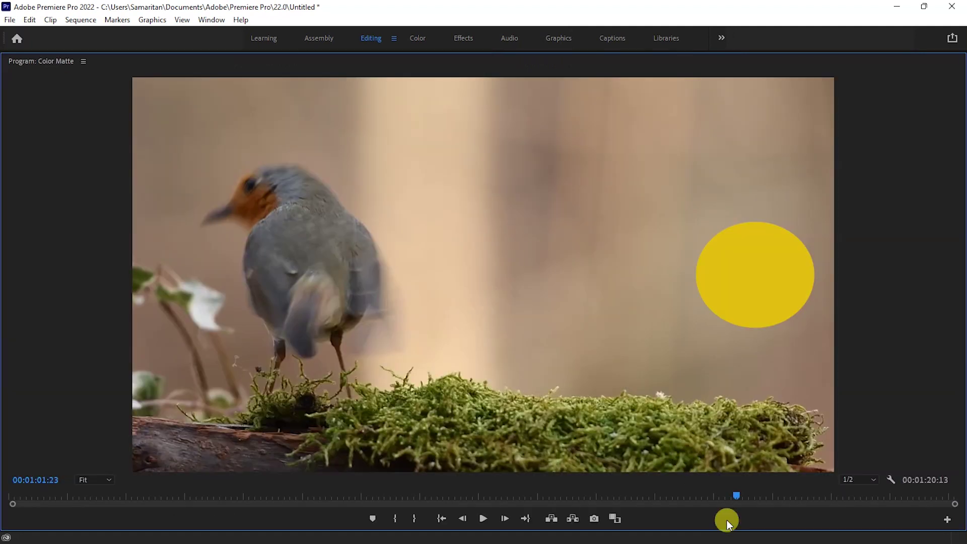
# Step: Play the forest-to-robin circle wipe full-size from just before the cut, then restore the panels
pyautogui.click(696, 492)
pyautogui.press('space')
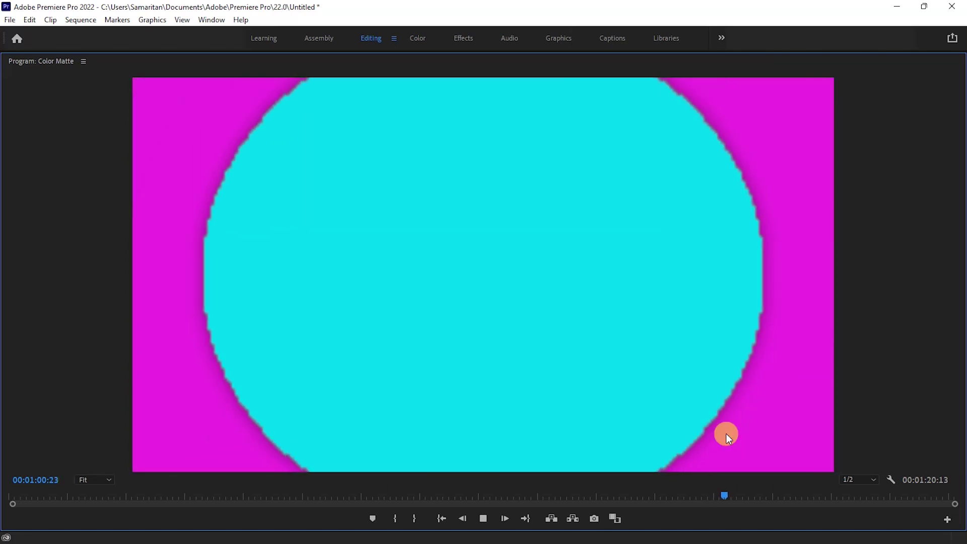
pyautogui.press('space')
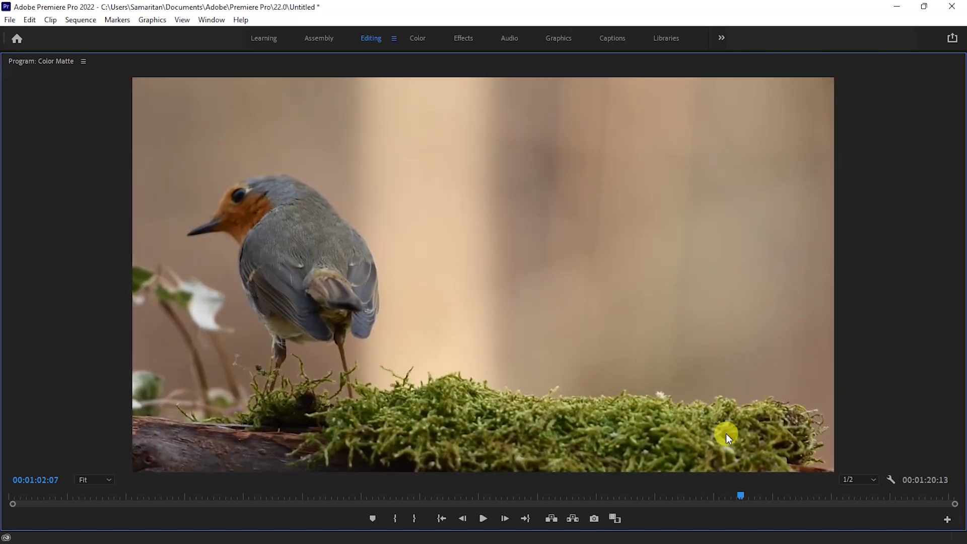
pyautogui.press('`')
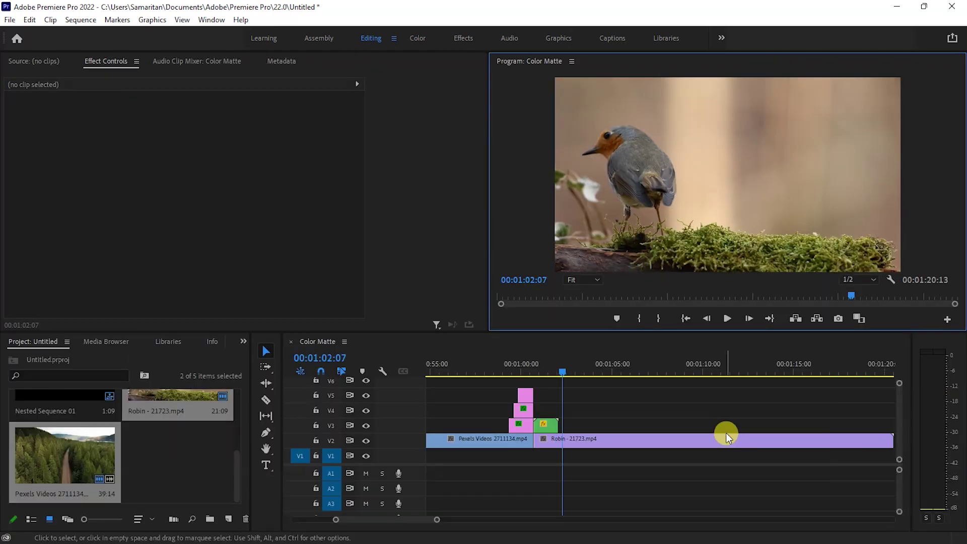